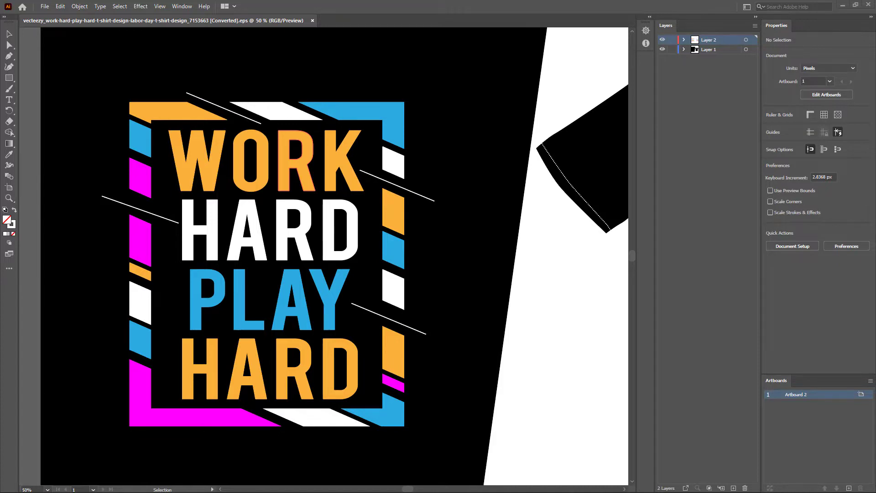
Step: Create an A4 artboard beside the existing one and move the larger WORK HARD PLAY HARD design from the black background onto it
scroll(320, 173, down, 3)
drag(376, 185, 222, 196)
click(9, 188)
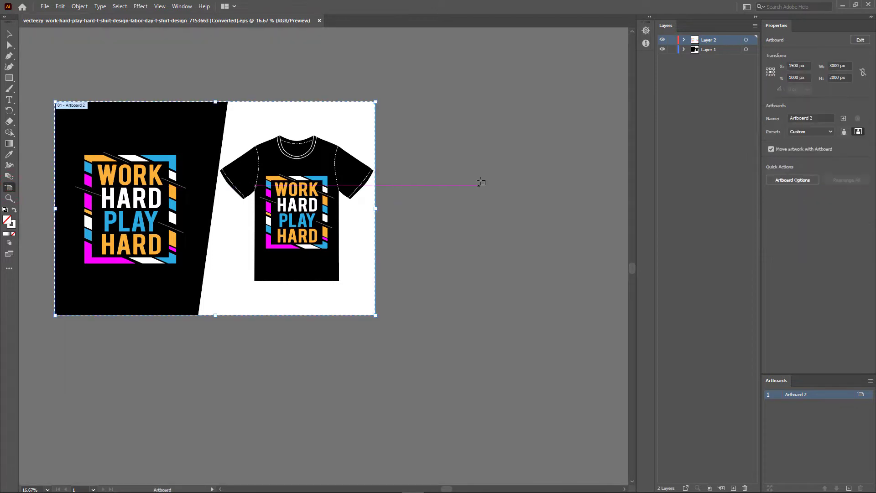
drag(416, 130, 497, 228)
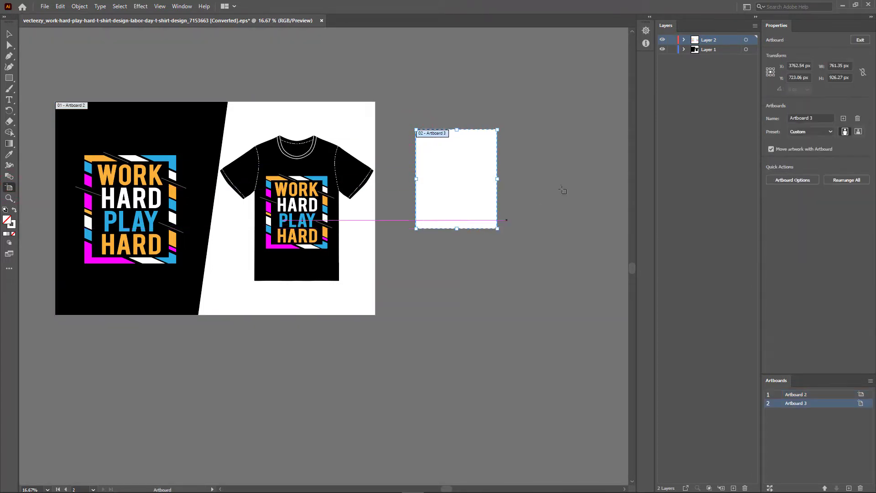
click(828, 131)
click(800, 203)
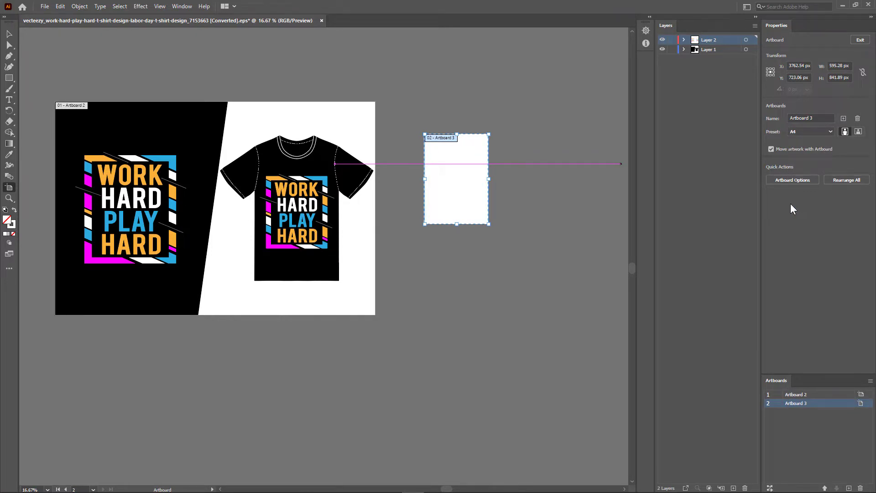
click(9, 34)
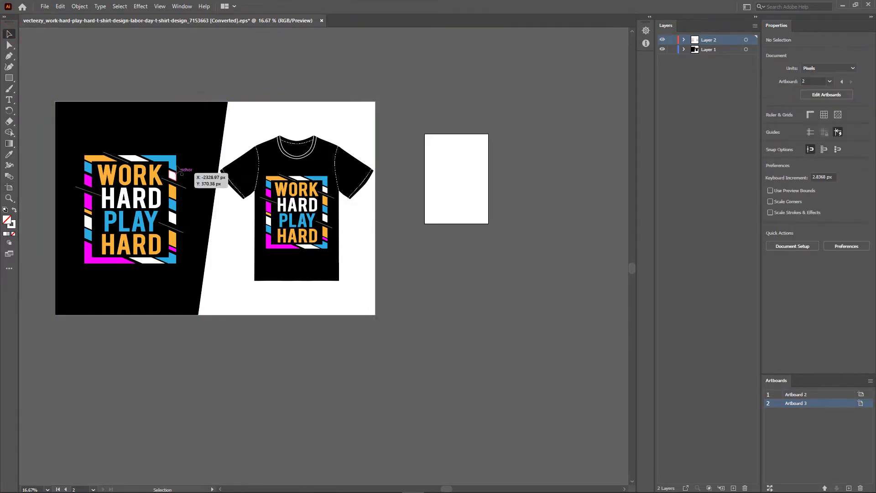
drag(175, 161, 497, 149)
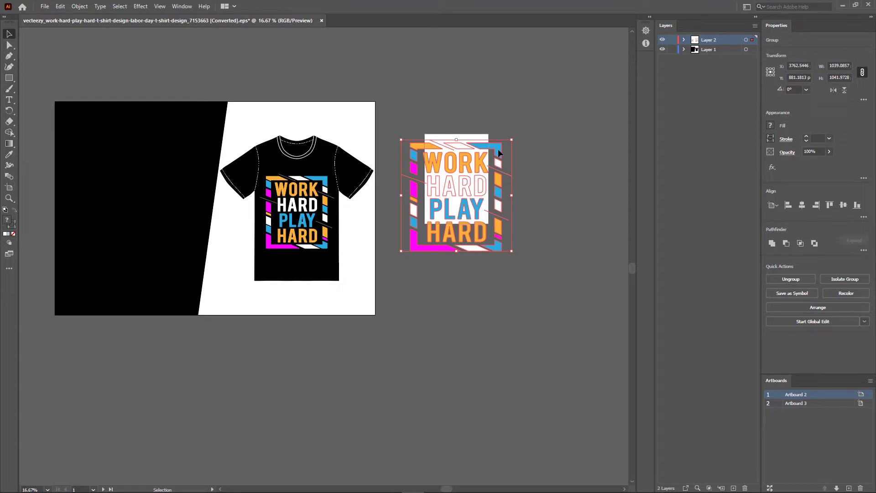
Step: Show the rulers and set the document units to centimeters
key(ctrl+r)
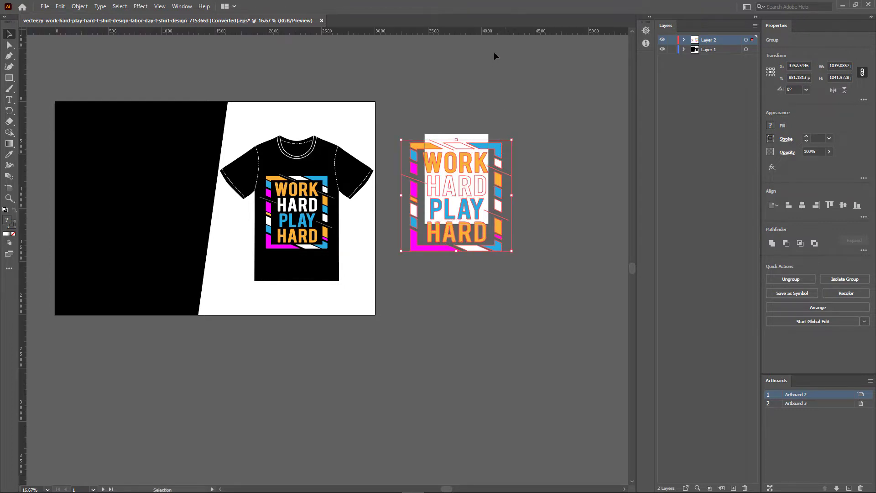
right_click(492, 35)
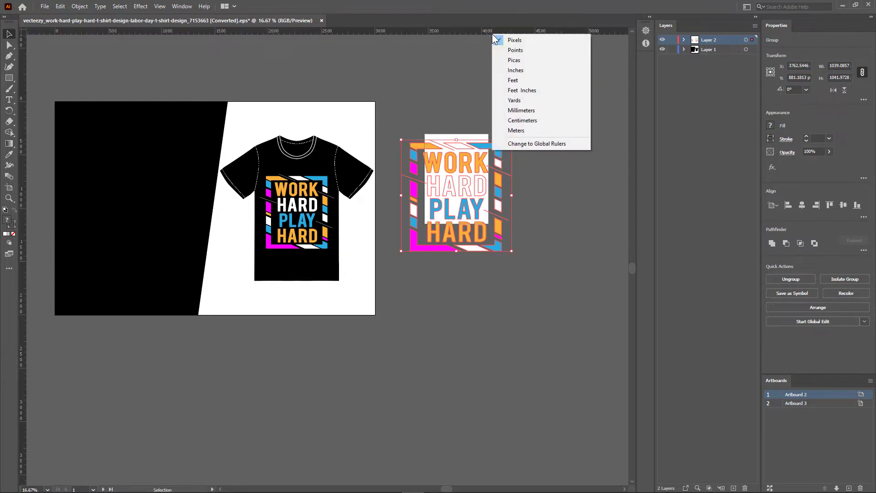
click(535, 121)
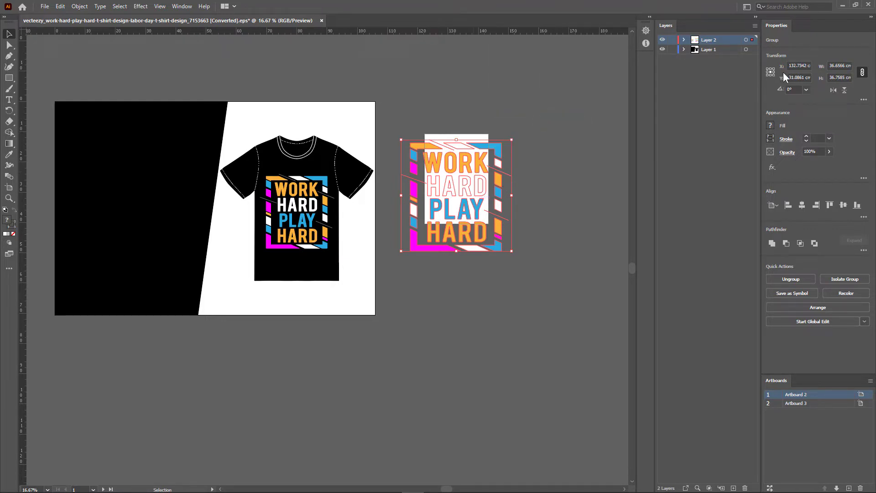
click(822, 79)
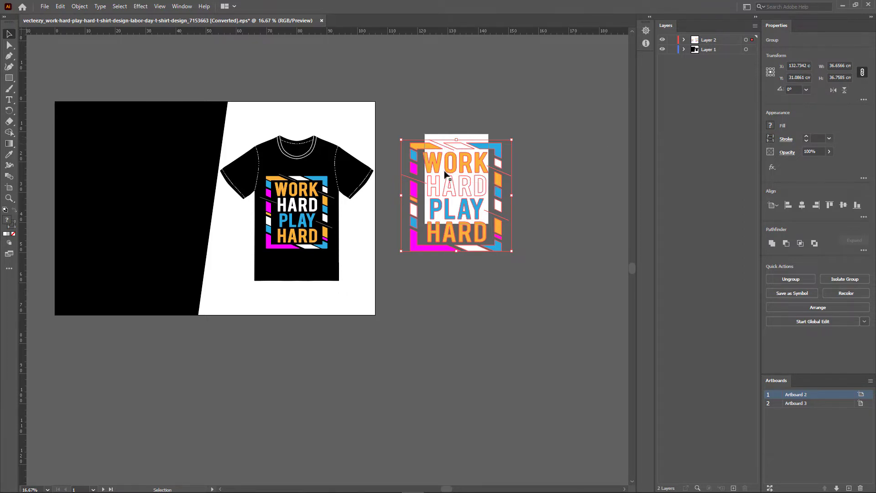
Step: Expand the fill and stroke of the WORK HARD PLAY HARD design
click(80, 6)
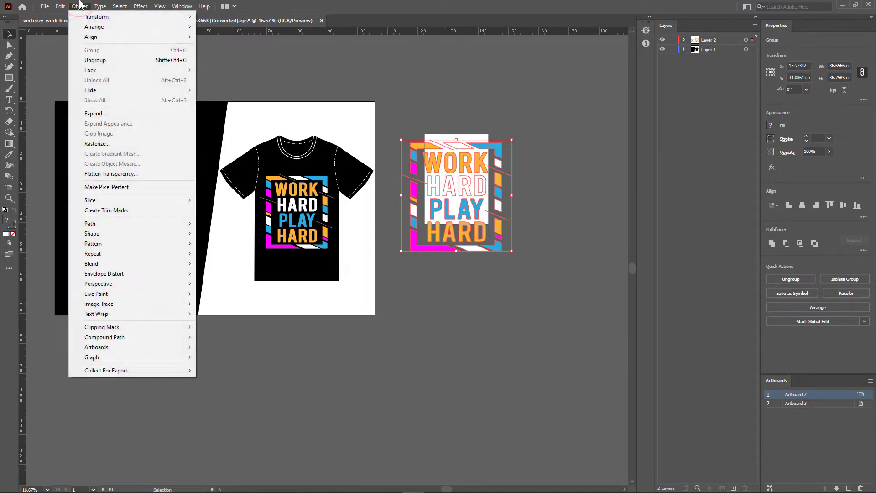
click(95, 113)
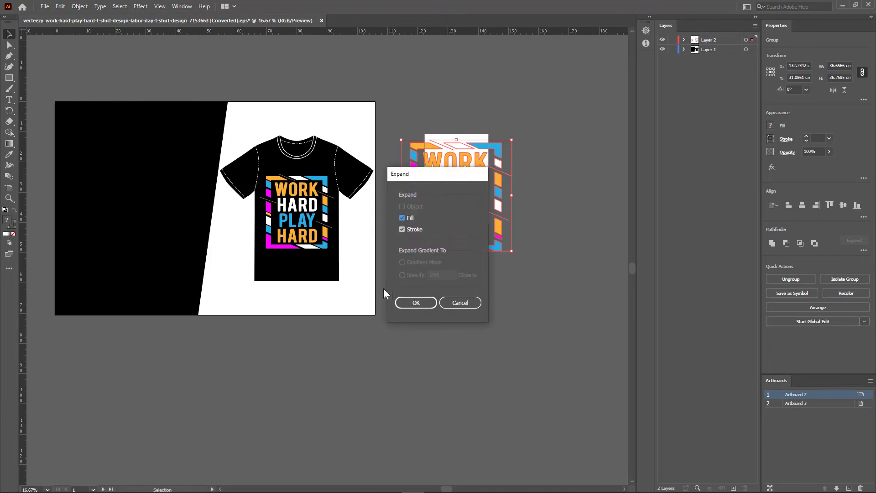
click(412, 303)
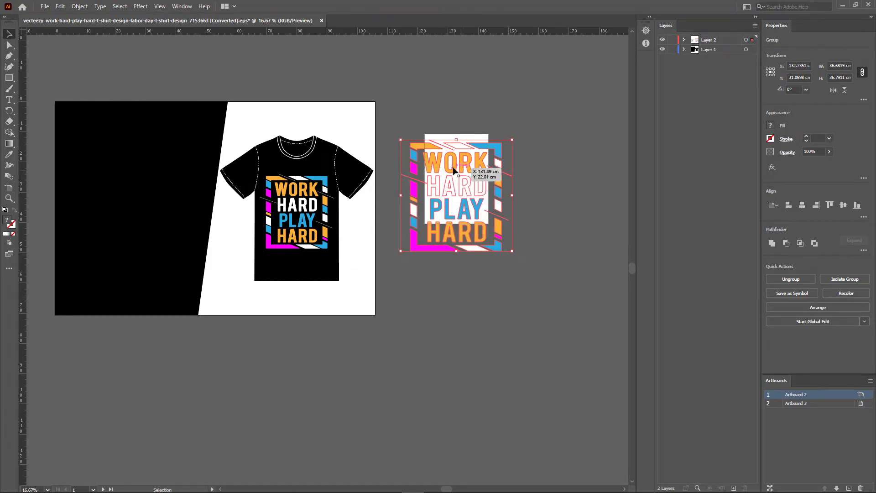
Step: Scale the design proportionally to a width of 15 cm and move it to about the middle of the A4 artboard
click(862, 72)
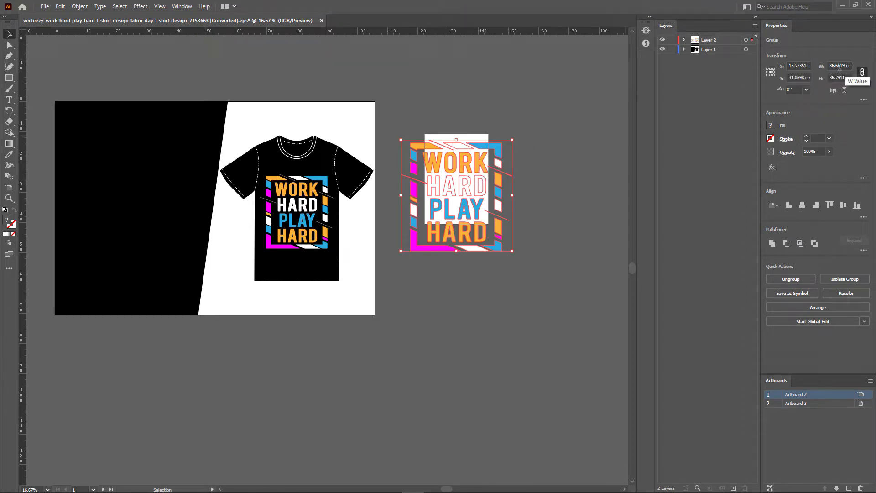
double_click(840, 66)
text(15)
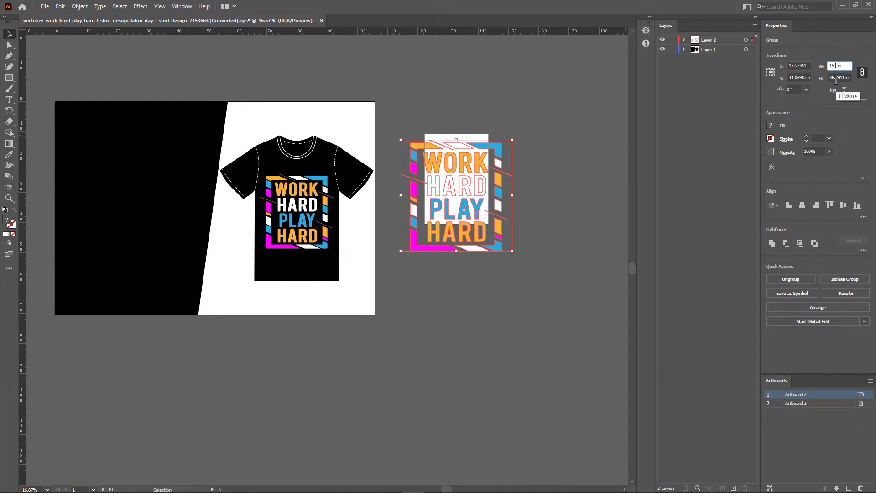
click(837, 78)
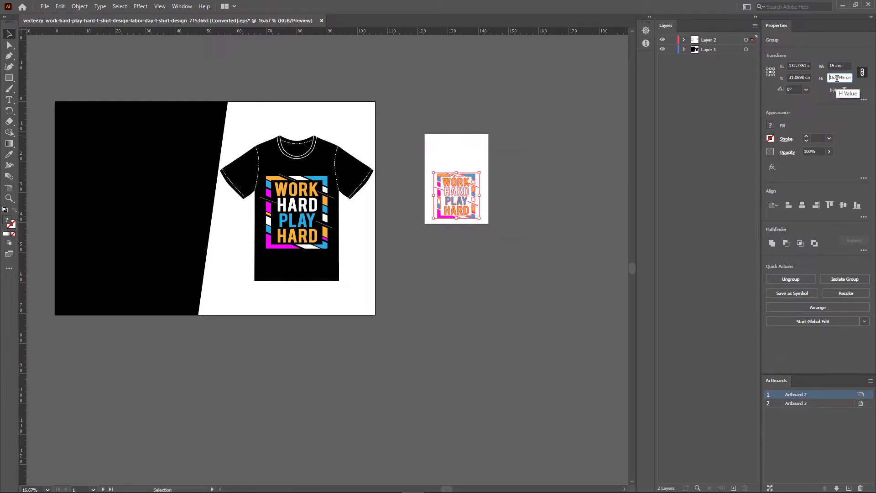
drag(479, 179, 484, 160)
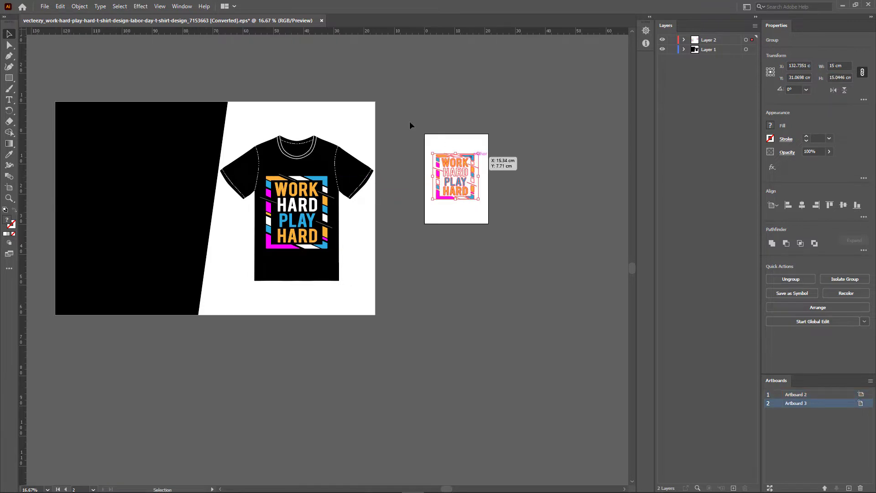
Step: Delete the leftover background and T-shirt mockup artwork, and remove Artboard 2
drag(378, 82, 72, 293)
key(Delete)
click(9, 187)
click(223, 180)
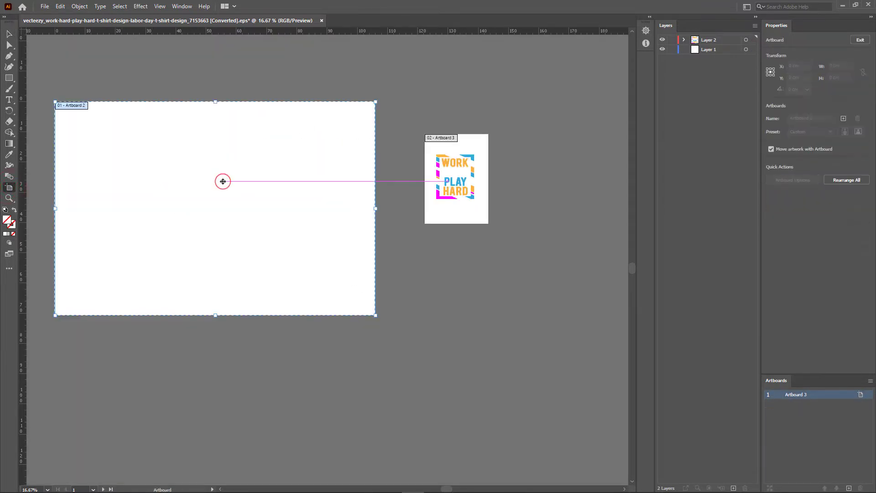
key(Delete)
click(10, 34)
scroll(465, 164, up, 4)
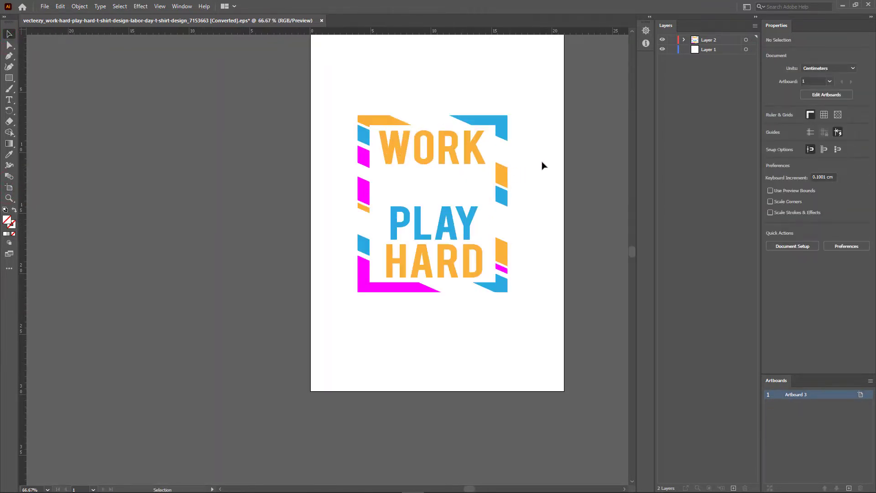
drag(386, 245, 386, 169)
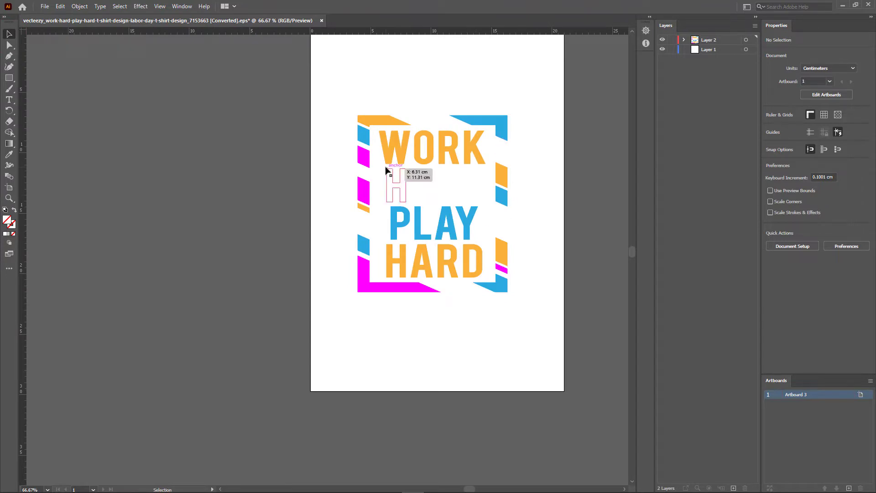
key(Escape)
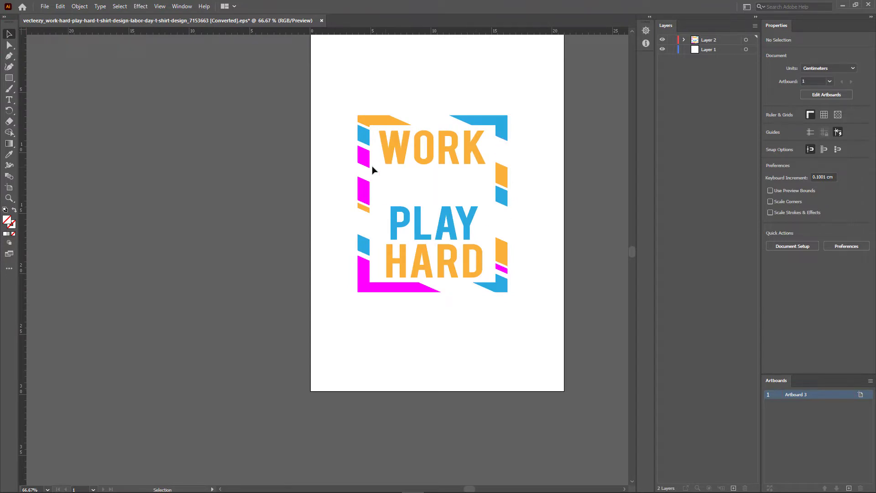
Step: Save the document as an Adobe Illustrator file named "4 spot color artwork" with the Illustrator 2020 version options
click(45, 6)
click(74, 101)
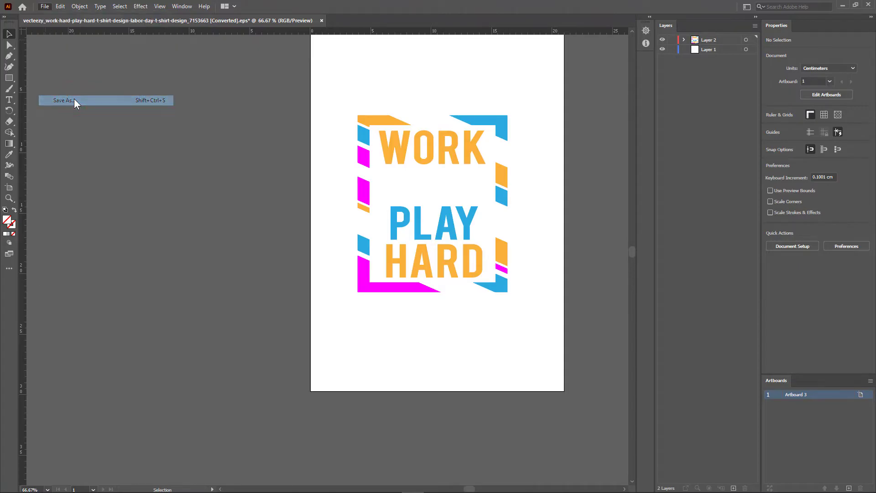
text(4)
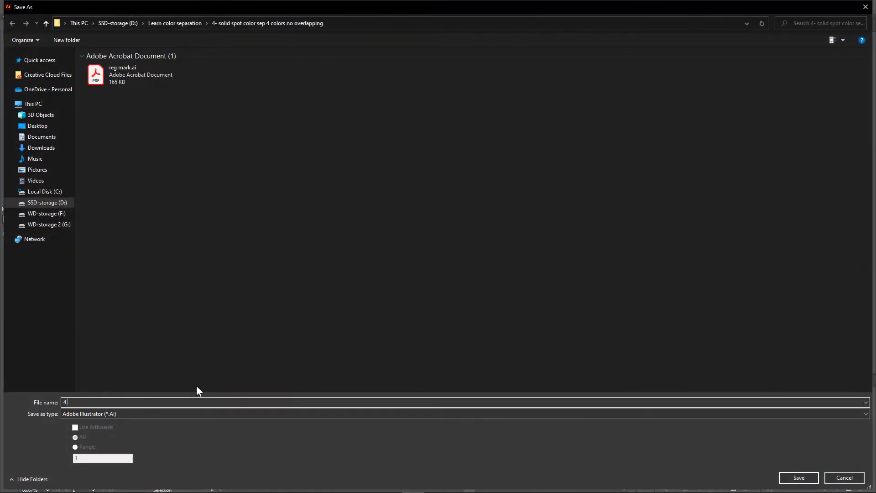
text( spot color artwork)
click(793, 478)
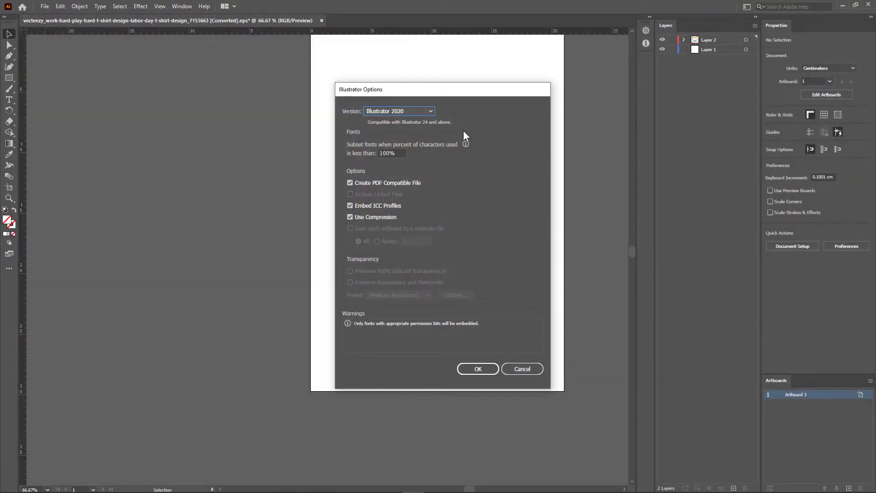
click(487, 368)
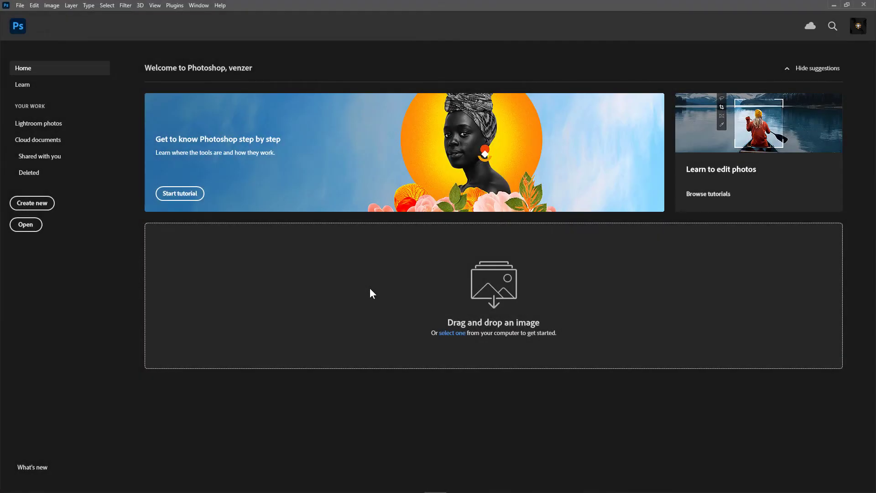
Step: Import 4 spot color artwork.ai into Photoshop at 15 cm wide, 600 pixels/inch, in RGB Color mode
click(21, 5)
click(31, 24)
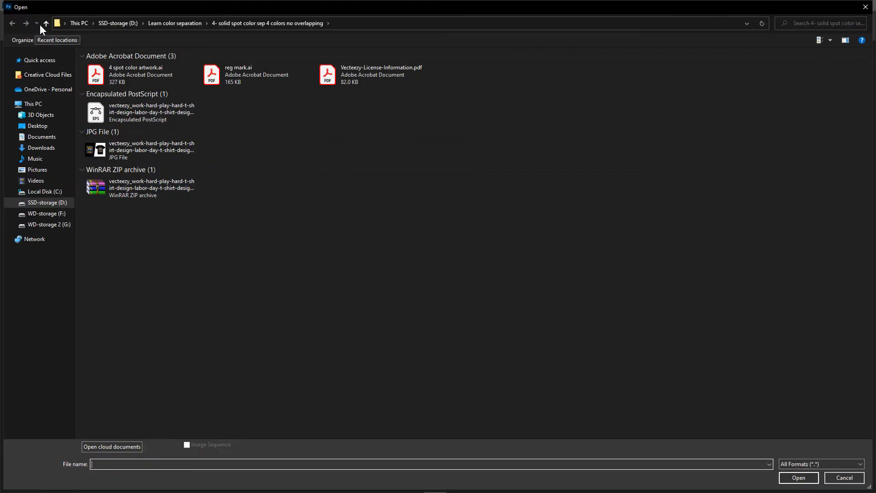
double_click(110, 72)
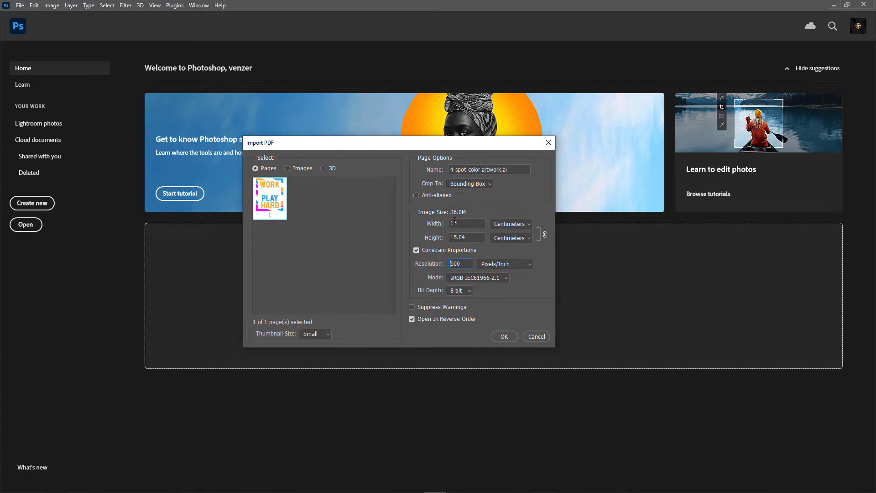
click(494, 276)
click(488, 310)
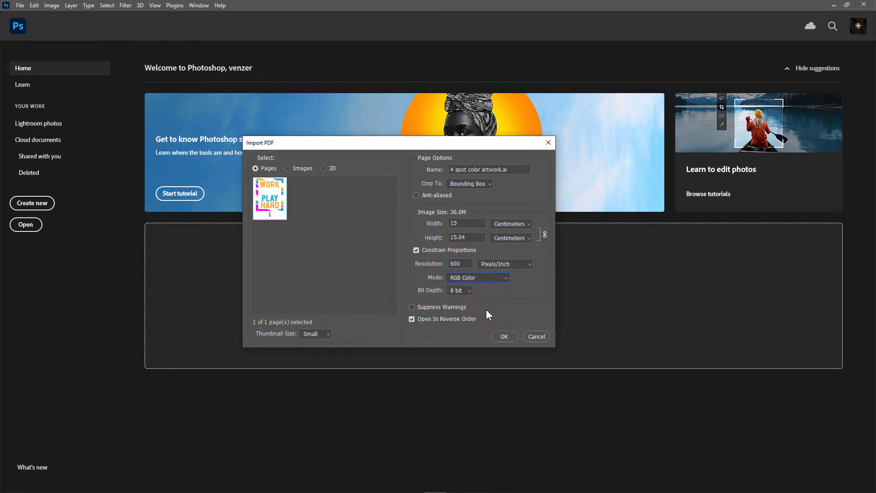
click(504, 336)
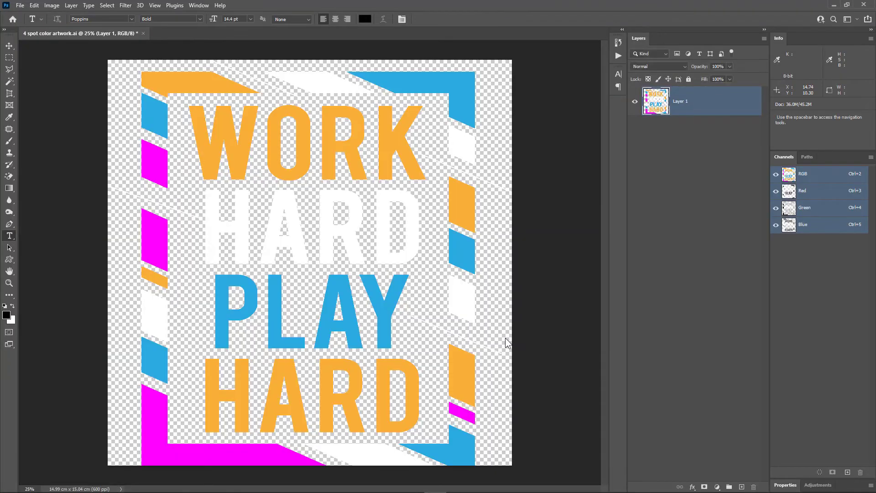
Step: Rename the imported design's layer to "artwork"
double_click(682, 101)
text(artwork)
key(Return)
Step: Extend the canvas by a relative 2 inches in width and height, anchored at the center
click(60, 6)
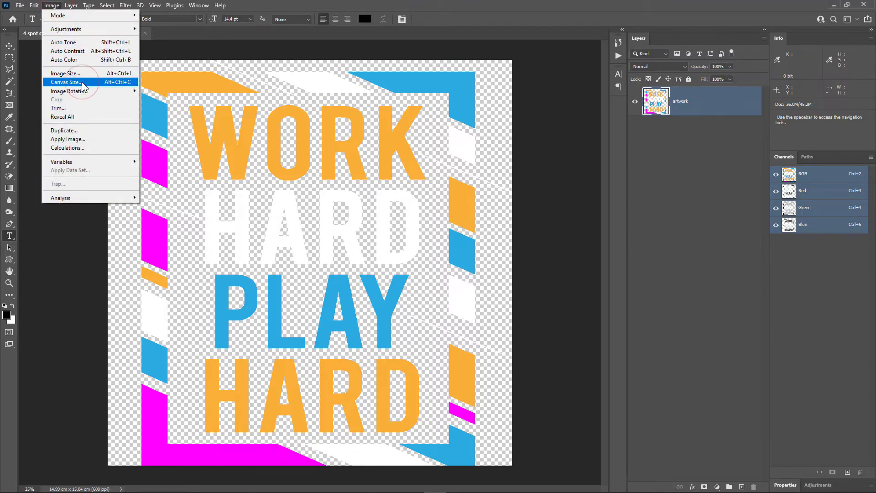
click(67, 83)
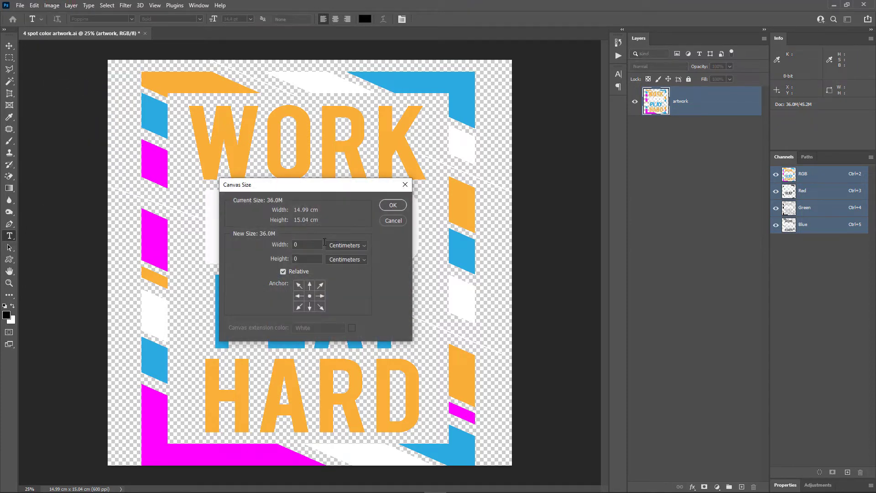
click(345, 245)
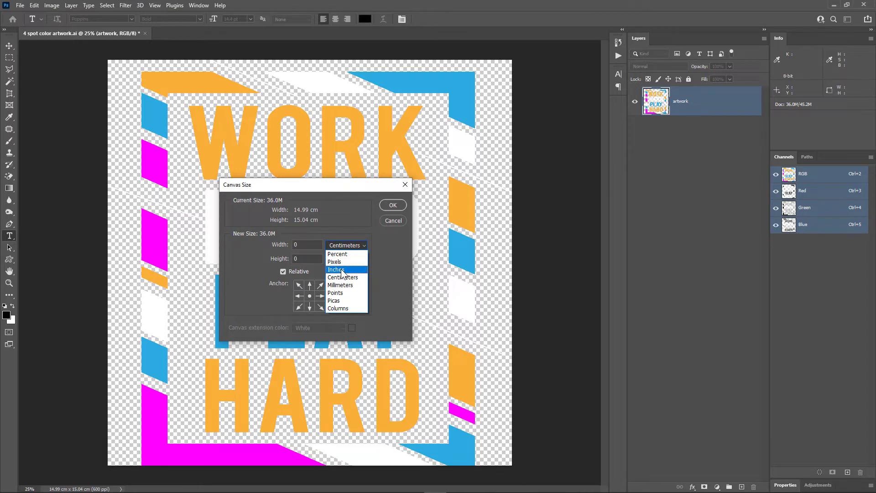
click(342, 270)
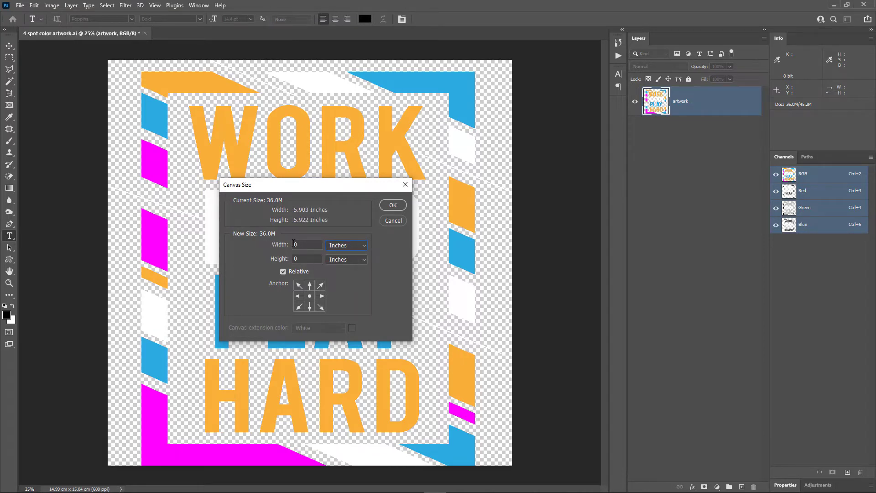
click(276, 244)
text(2)
click(392, 205)
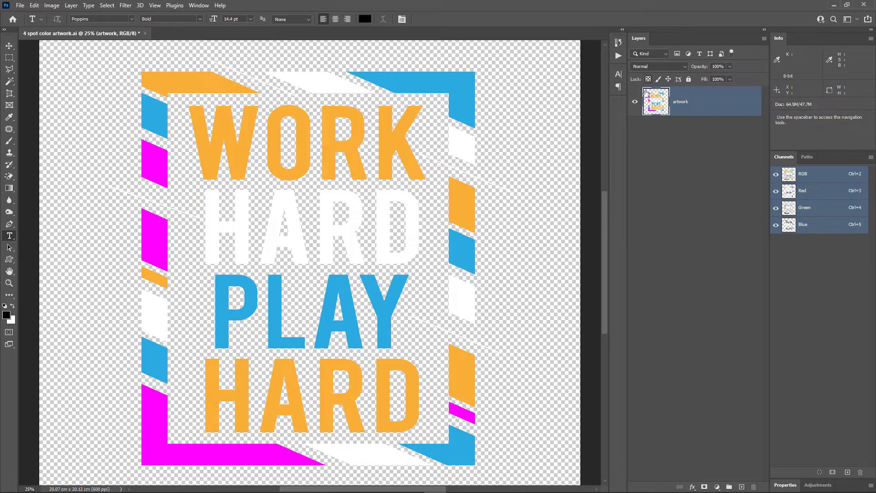
Step: Add a new layer above the artwork layer and name it "tshirt color"
click(741, 487)
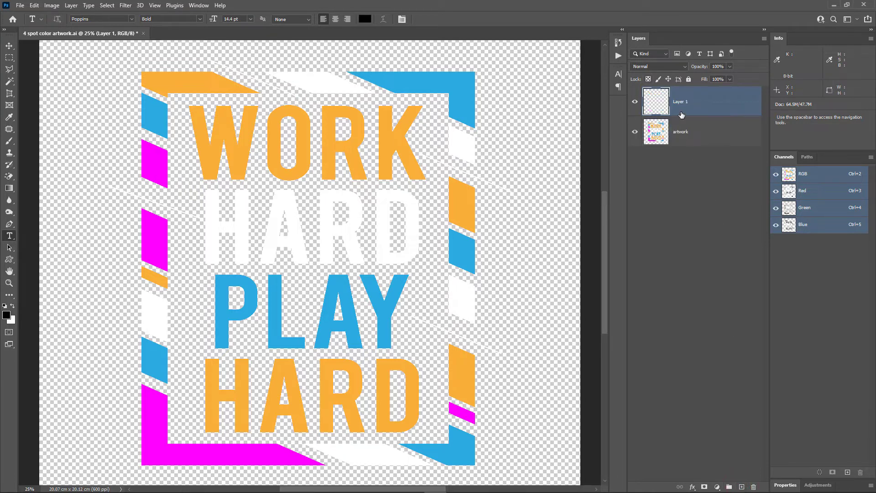
double_click(681, 102)
text(tshirt color)
key(Return)
Step: Fill the "tshirt color" layer with black in Normal mode at 100% opacity
click(35, 6)
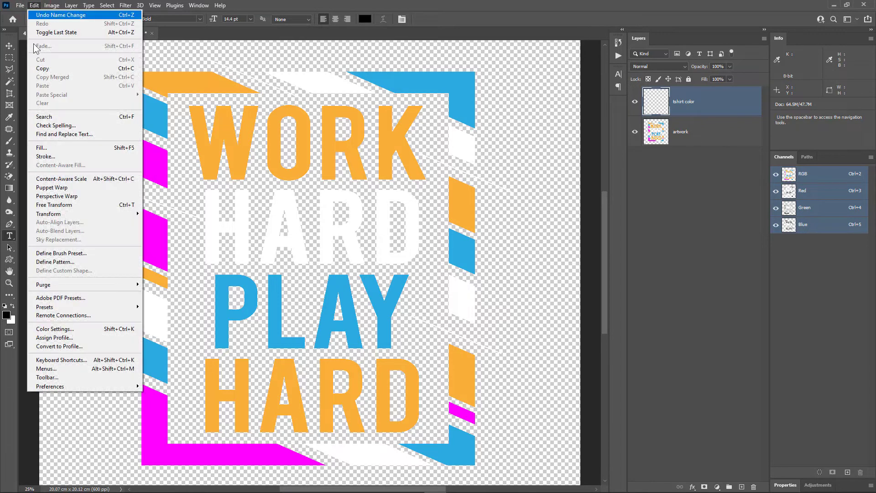
click(42, 149)
click(328, 205)
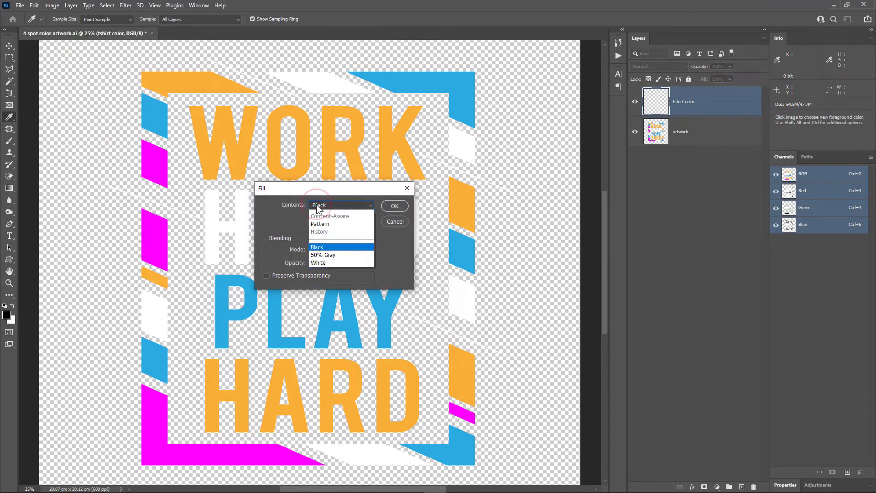
click(330, 275)
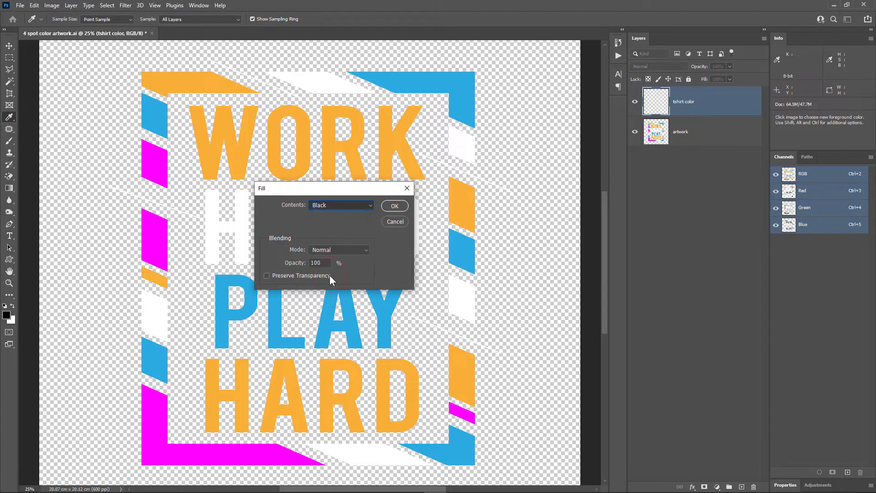
click(395, 206)
key(t)
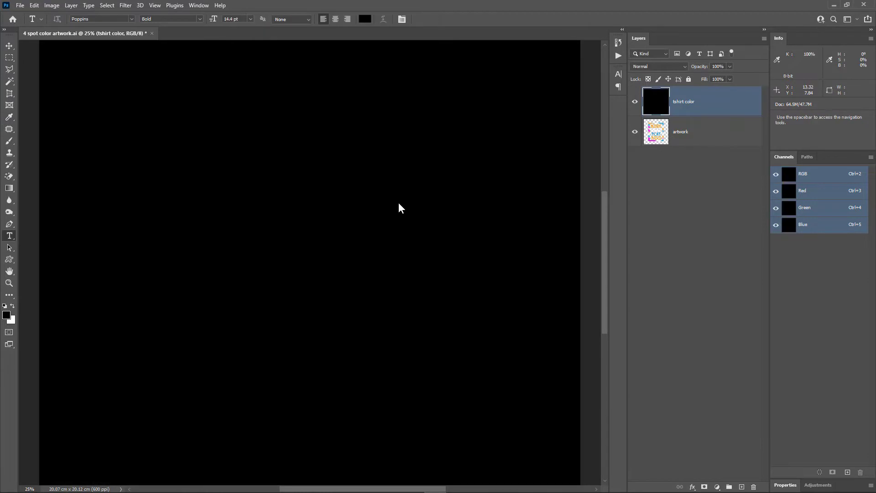
Step: Duplicate the artwork layer as "artwork copy" and move the copy above the "tshirt color" layer
click(710, 136)
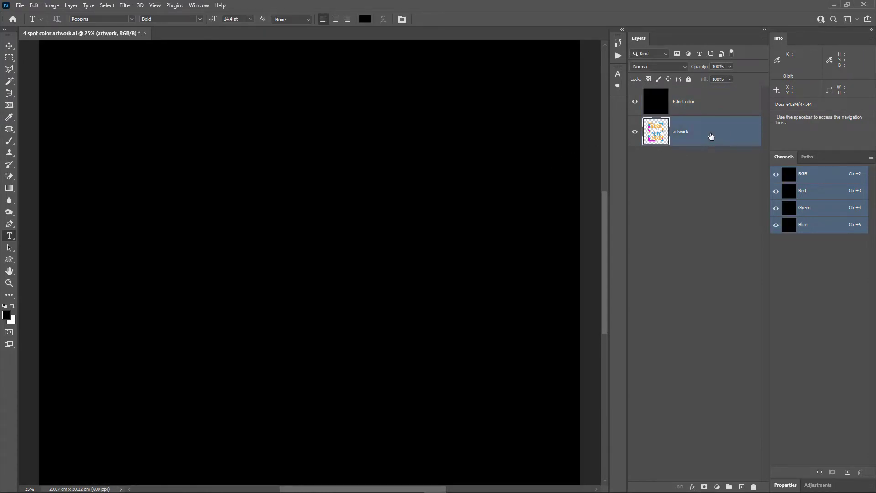
right_click(711, 136)
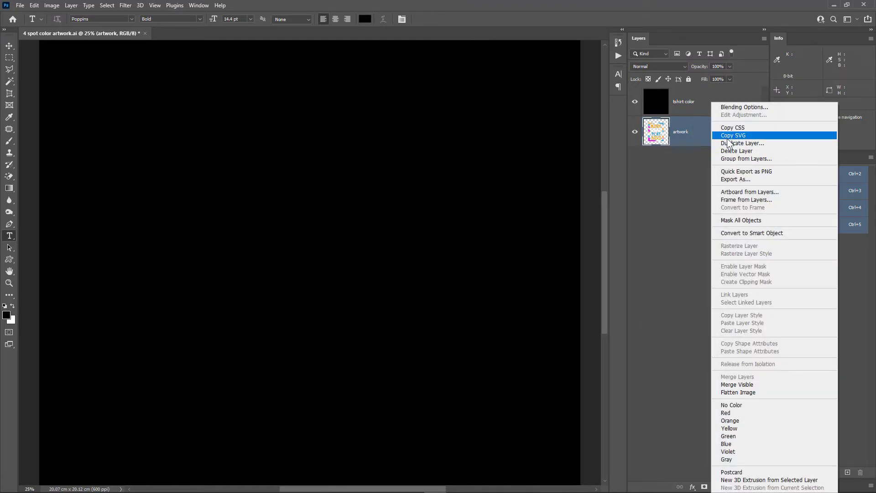
click(734, 143)
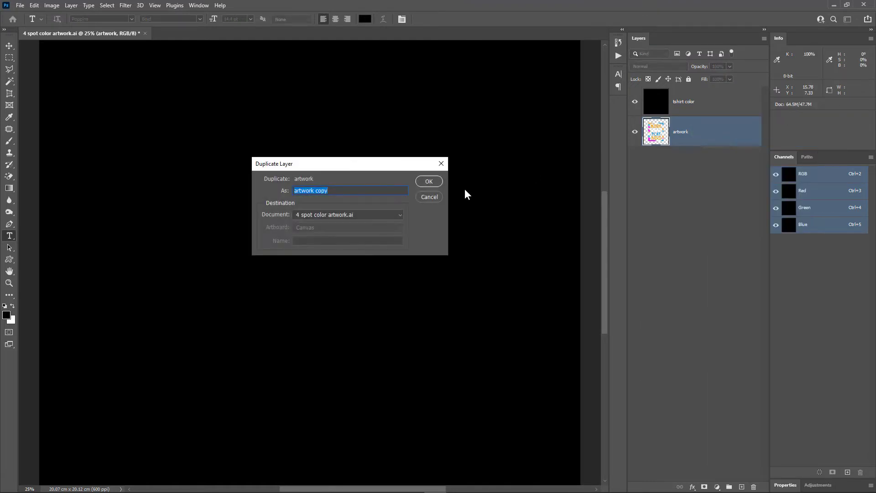
click(429, 181)
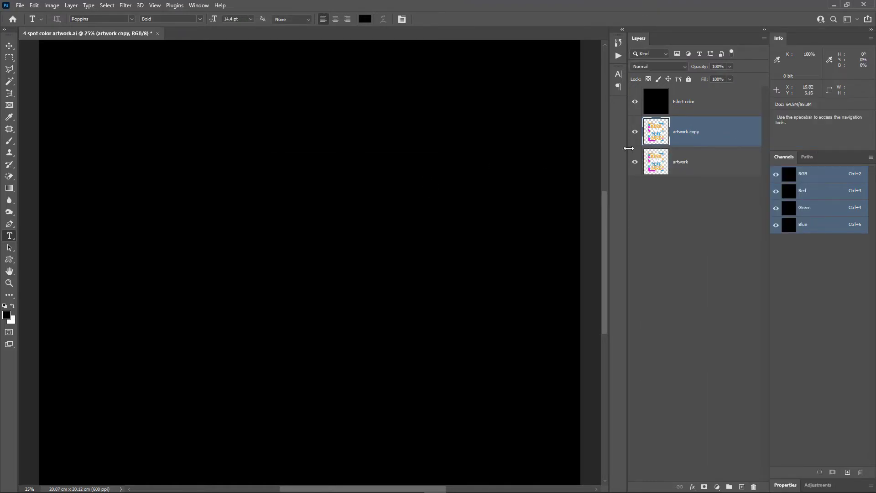
drag(715, 137, 720, 92)
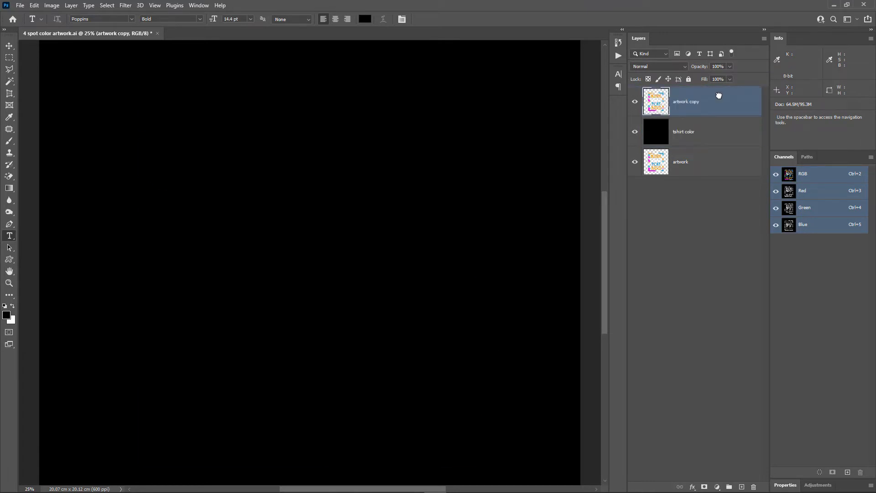
Step: Examine the edges of the orange, blue and white shapes up close against the black shirt color
click(9, 46)
scroll(418, 117, up, 10)
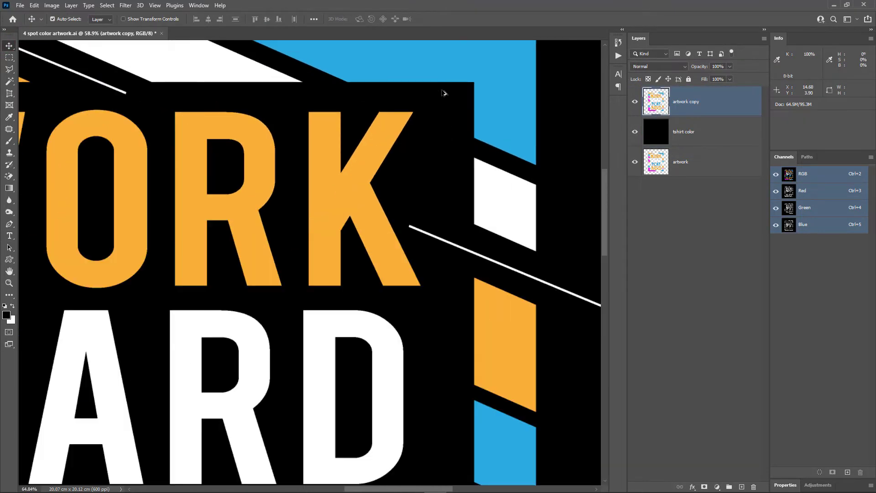
scroll(319, 183, up, 4)
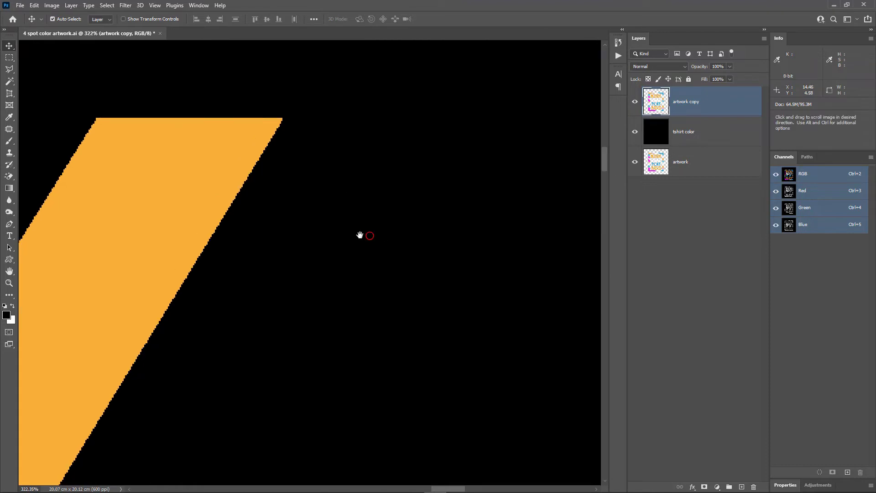
drag(362, 235, 377, 223)
drag(204, 245, 315, 262)
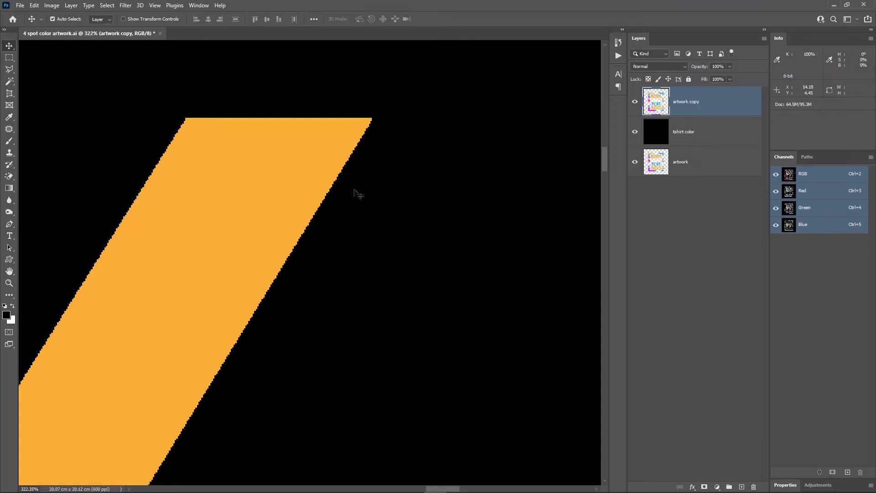
scroll(354, 192, down, 2)
drag(454, 221, 228, 174)
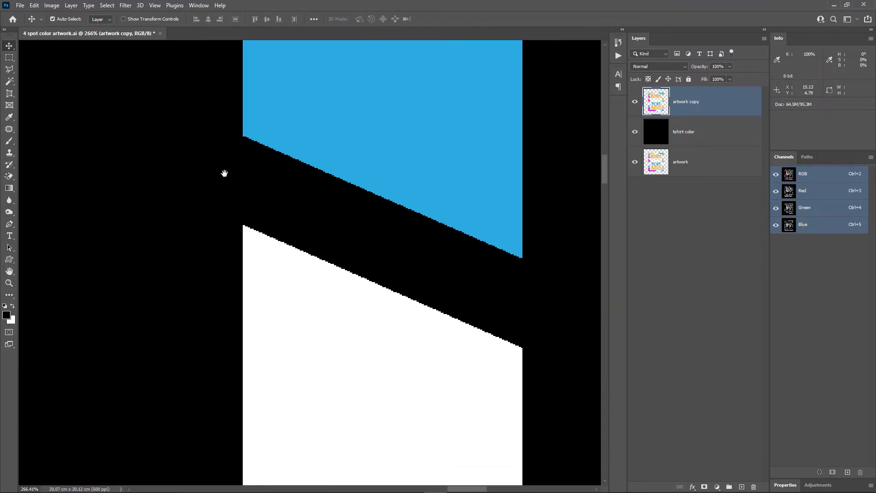
scroll(224, 173, down, 8)
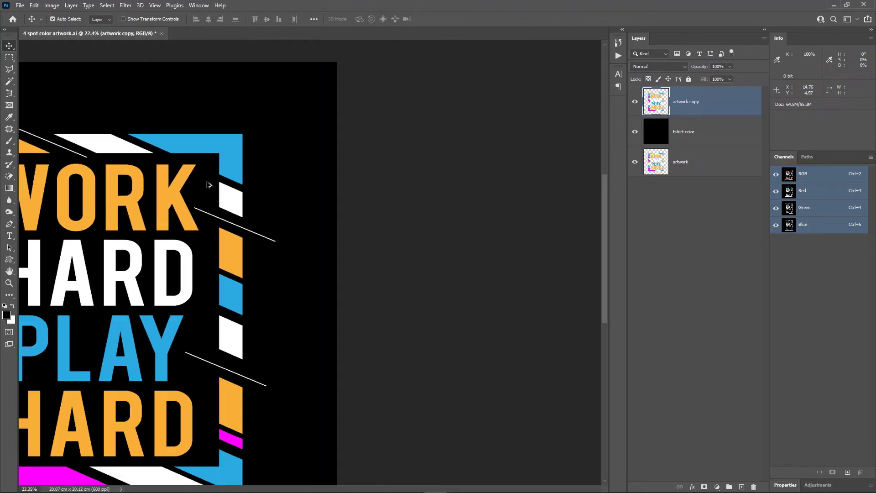
scroll(207, 184, down, 1)
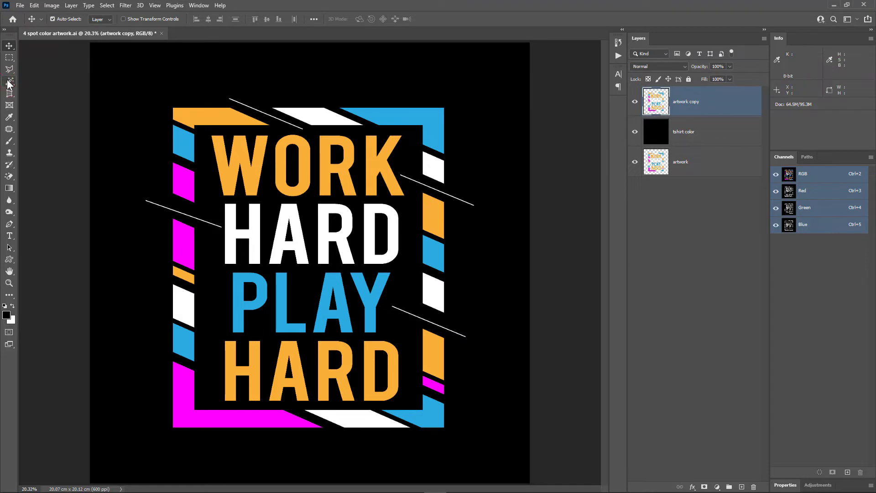
Step: Try the Magic Wand in Contiguous mode on the white shape in the upper border and clear the selection
drag(8, 85, 43, 98)
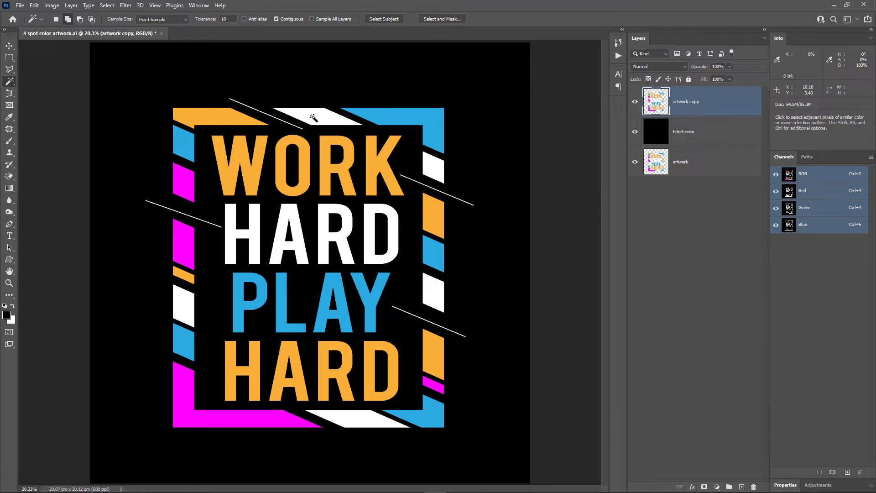
click(314, 119)
click(107, 5)
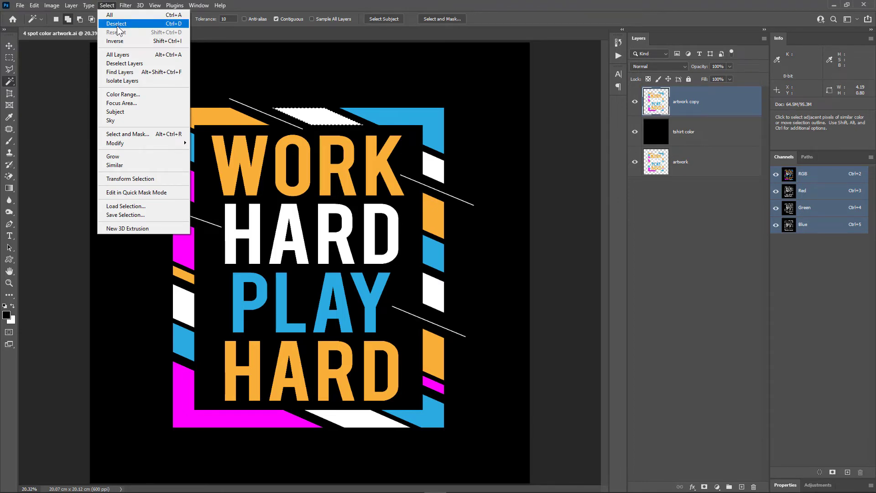
click(171, 25)
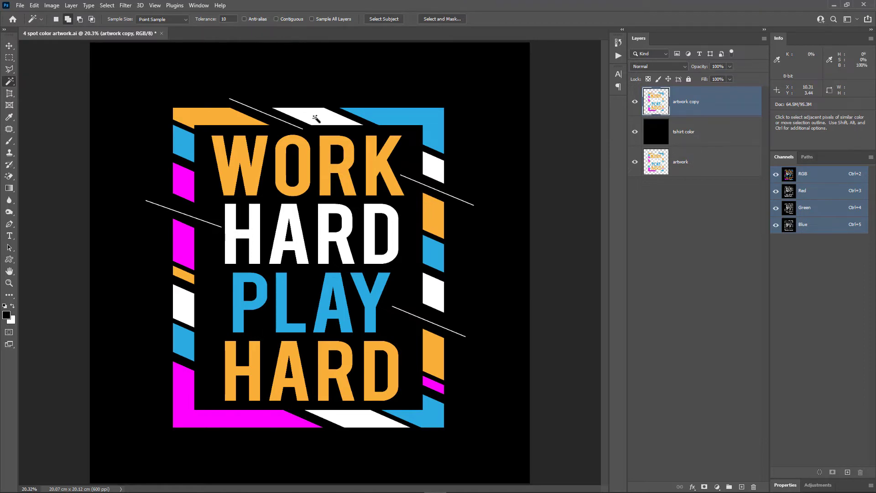
Step: Select all white areas of the artwork copy with the non-contiguous Magic Wand and cut them onto a new layer
click(315, 119)
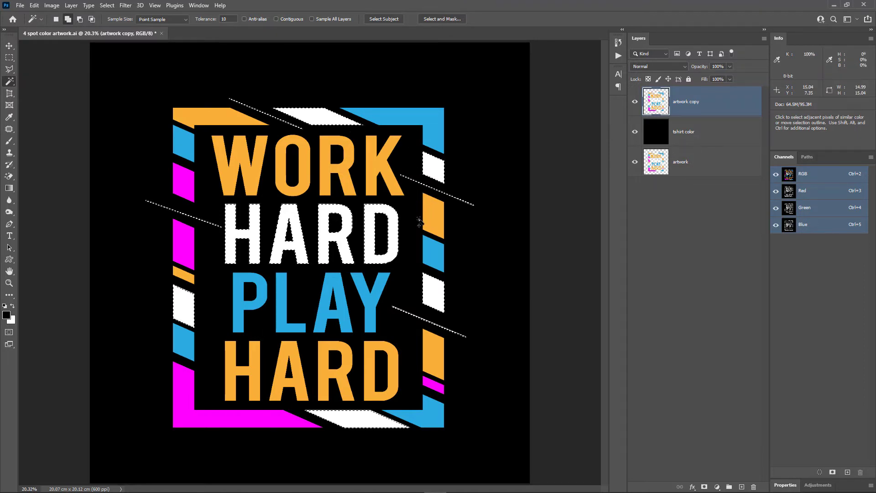
right_click(302, 246)
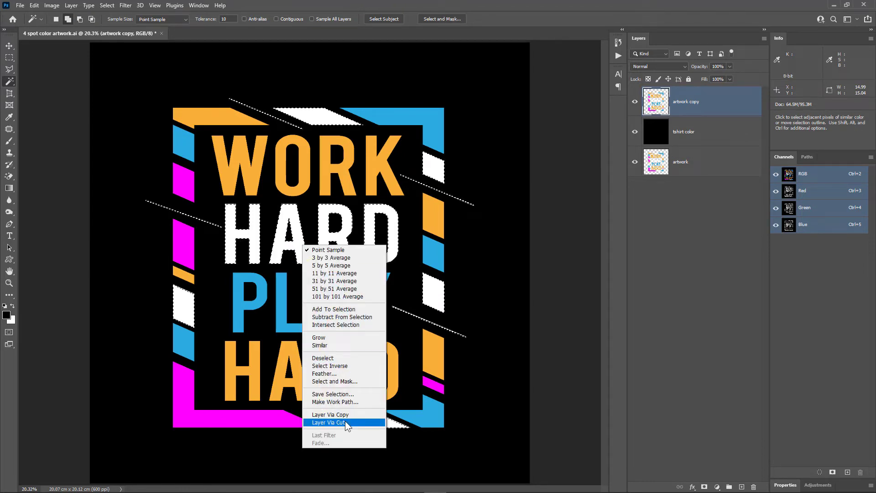
click(345, 421)
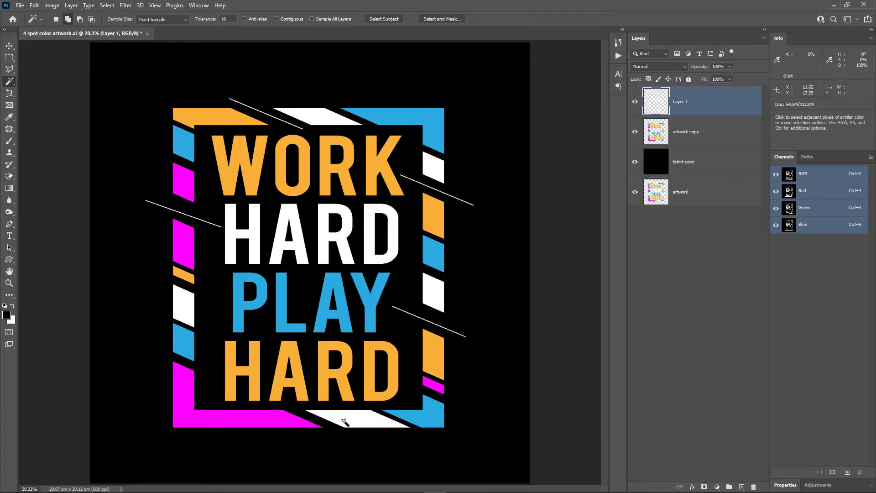
Step: Check the new layer of cut white shapes by toggling its visibility, and rename it "white"
click(635, 102)
click(635, 101)
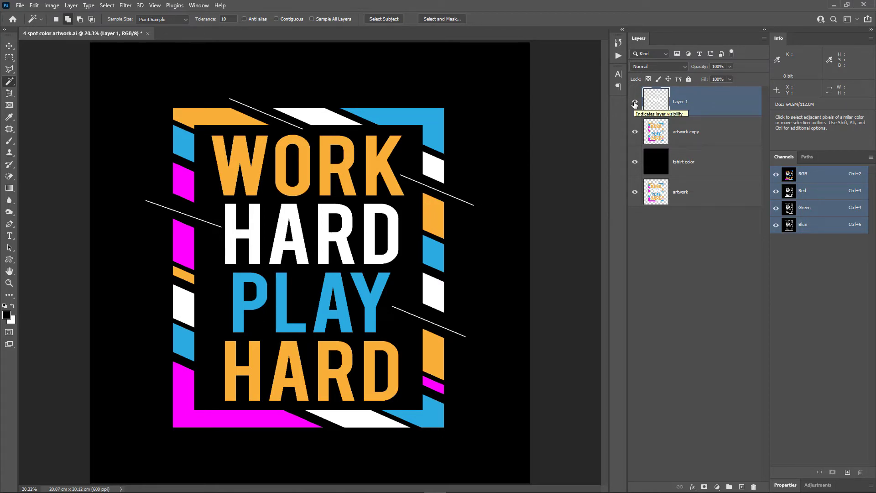
double_click(684, 101)
text(white)
key(Return)
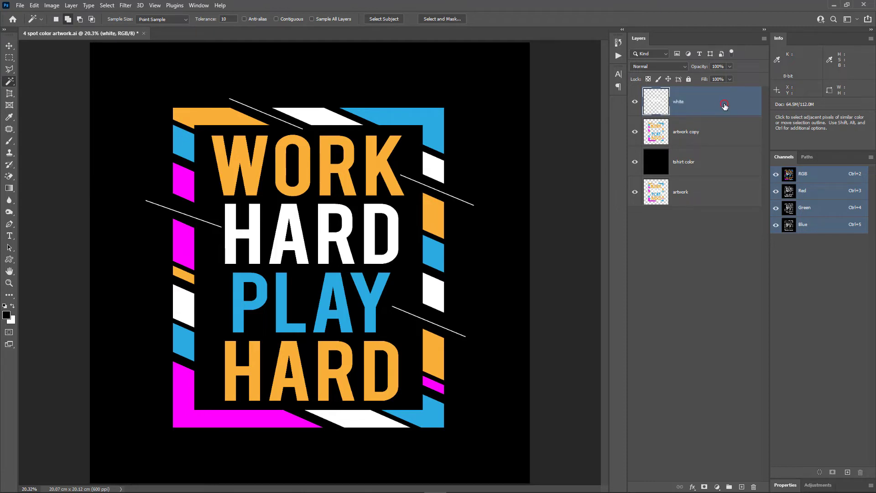
Step: Hide the artwork copy layer and examine the edges of the isolated white shapes up close
click(634, 133)
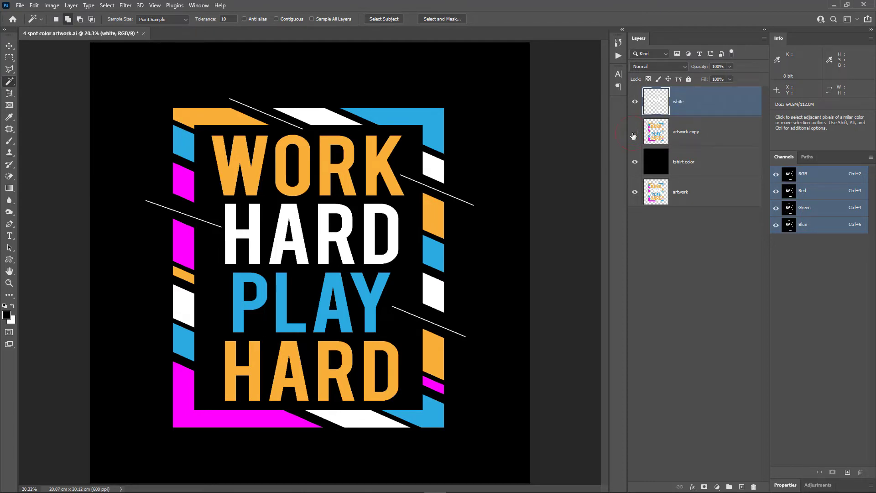
scroll(406, 217, up, 5)
scroll(406, 216, up, 7)
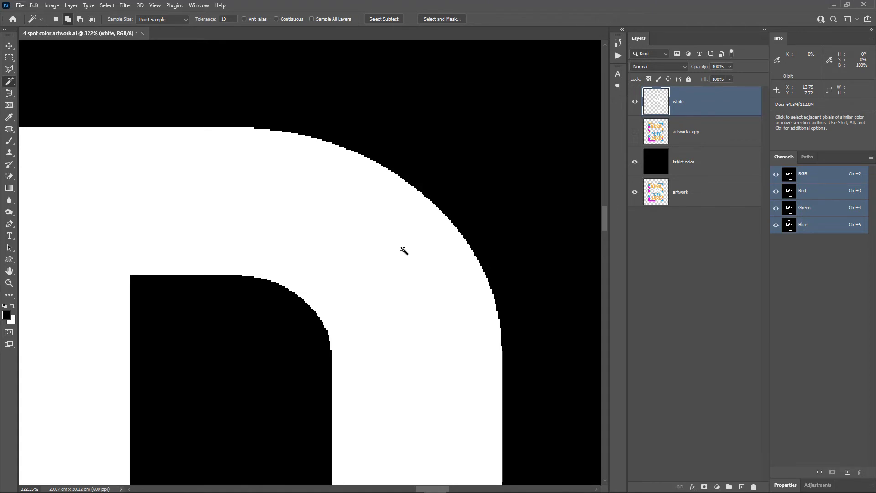
scroll(403, 250, down, 10)
scroll(388, 253, down, 2)
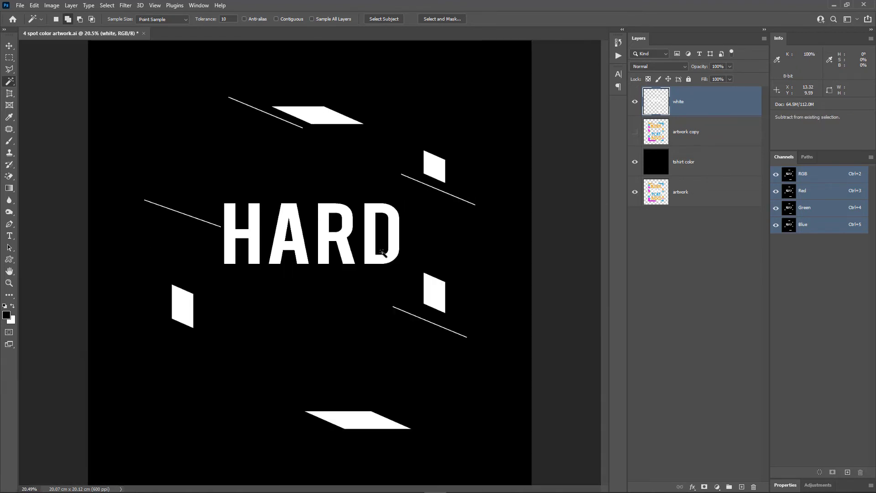
Step: With the white layer hidden and the artwork copy shown, cut all blue areas of the artwork copy onto a new layer
click(633, 102)
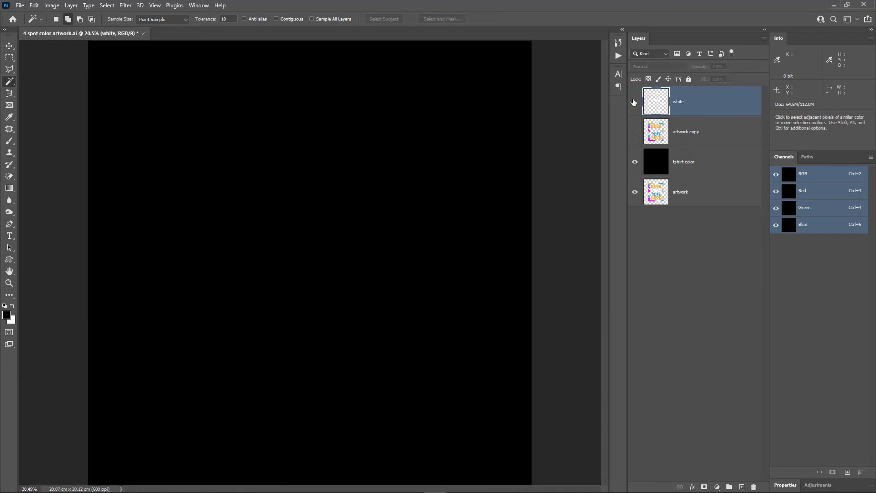
click(635, 131)
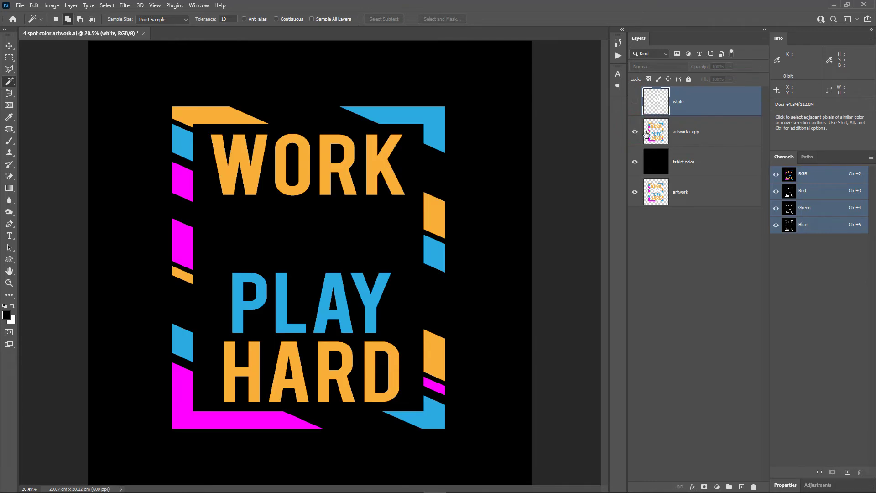
click(712, 134)
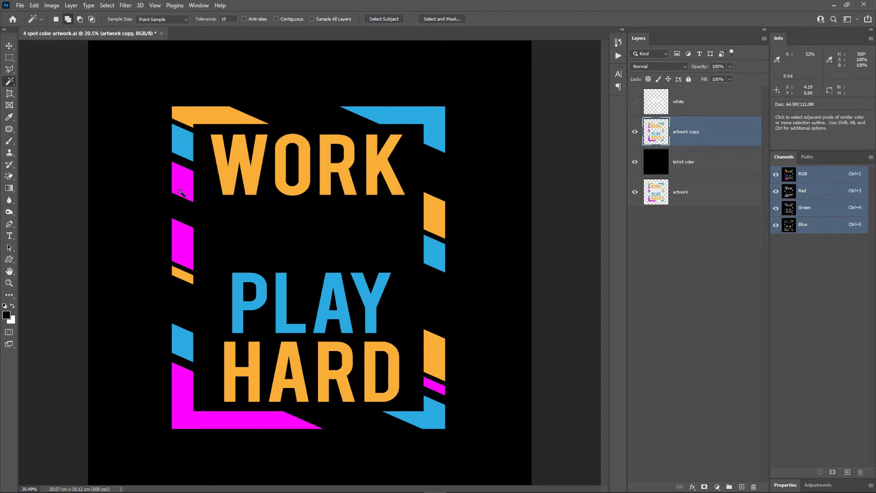
click(439, 119)
right_click(439, 120)
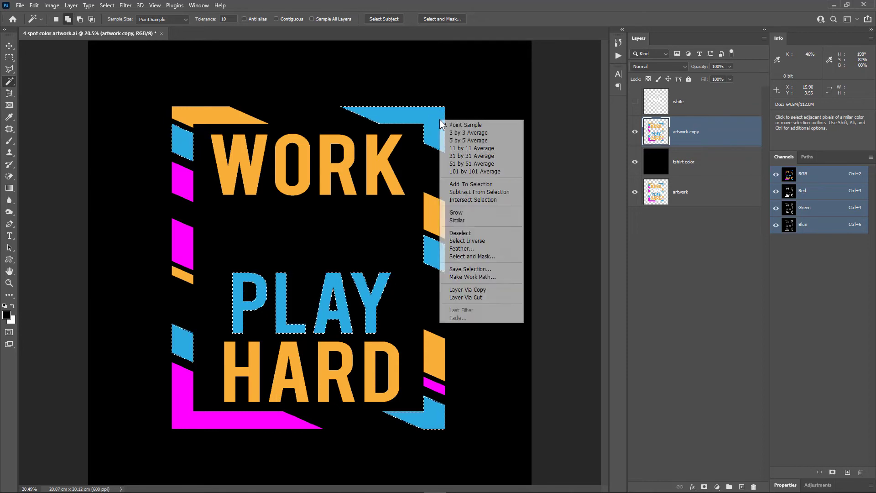
click(477, 298)
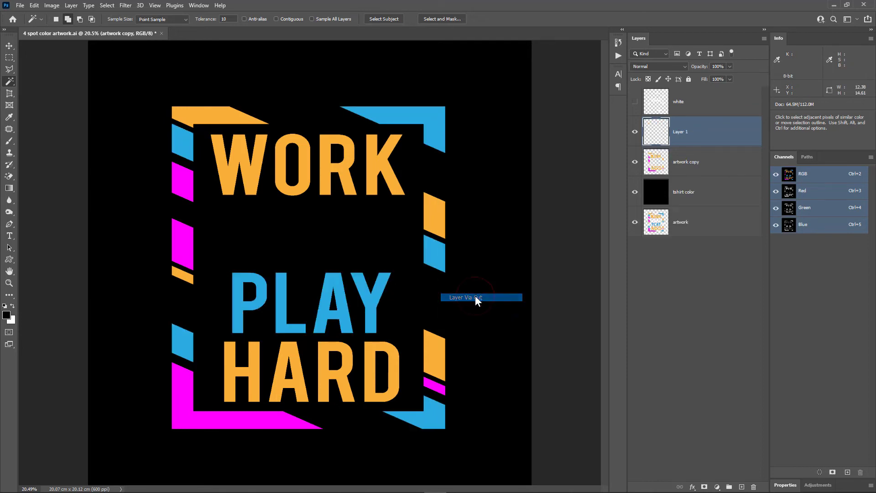
Step: Rename the new layer of cut blue shapes "blue" and hide it
click(635, 132)
click(635, 132)
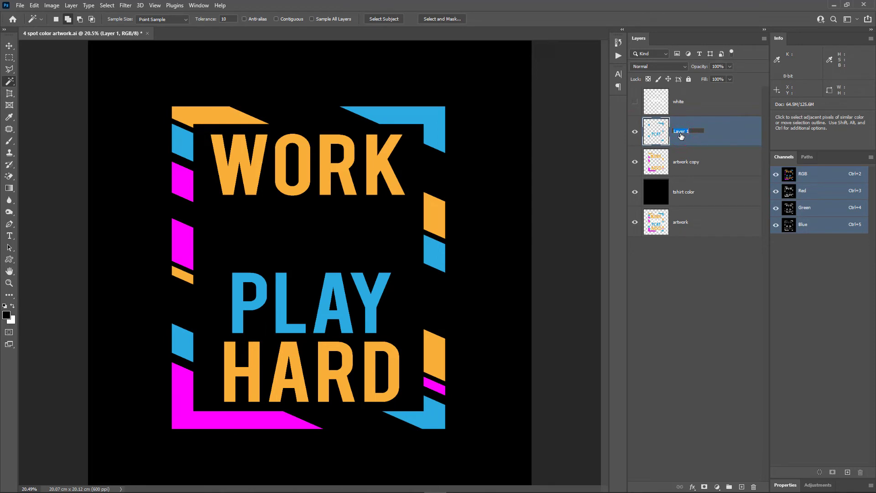
text(blue)
key(Return)
click(634, 132)
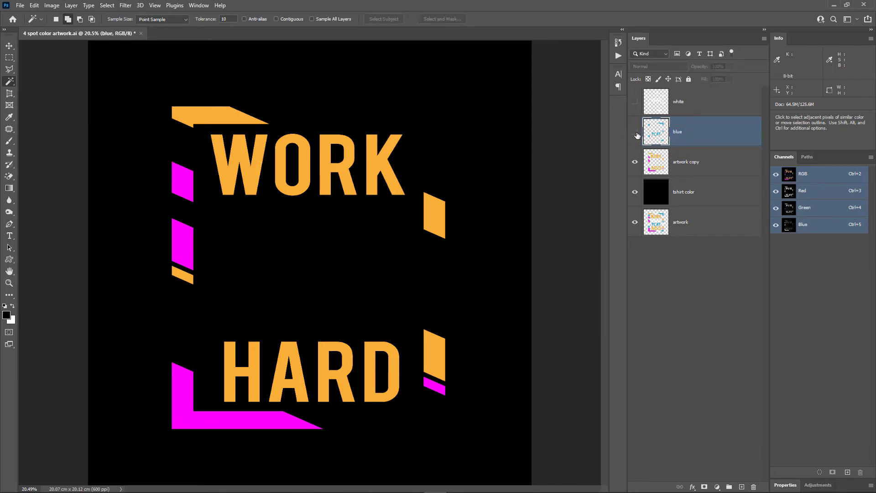
click(384, 163)
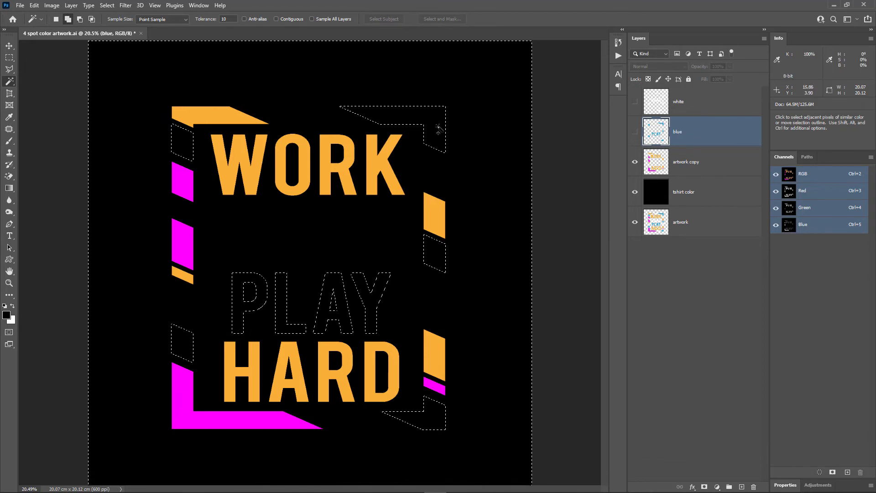
click(108, 5)
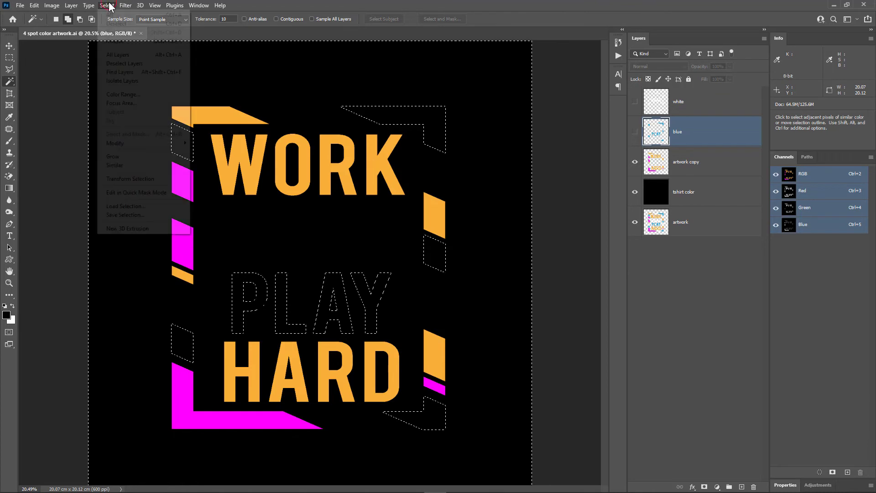
click(116, 23)
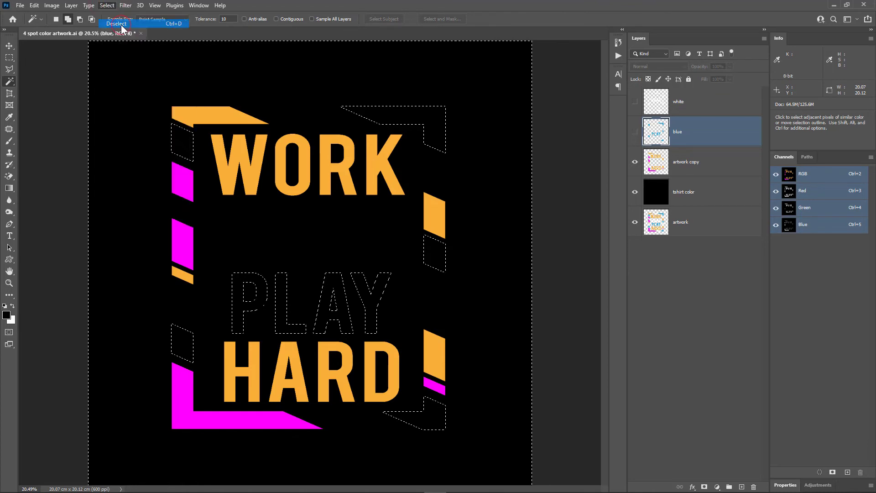
Step: Select all orange areas of the artwork copy layer and cut them onto a new layer
click(690, 160)
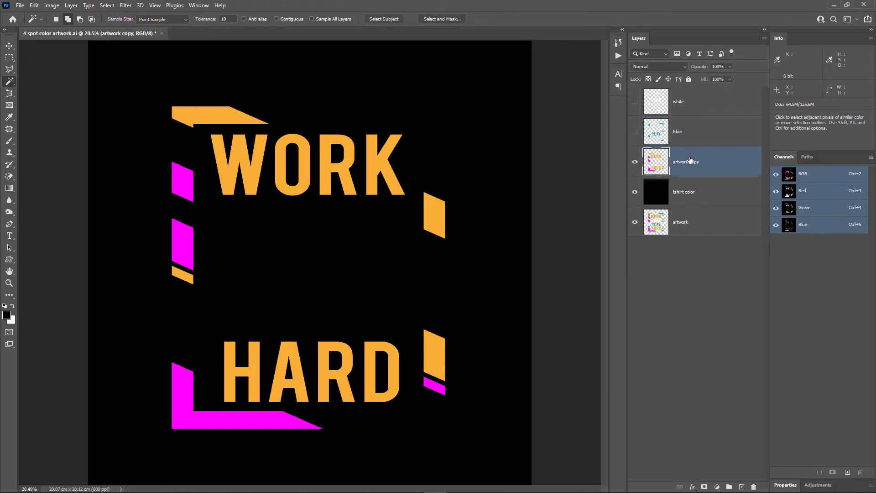
click(383, 163)
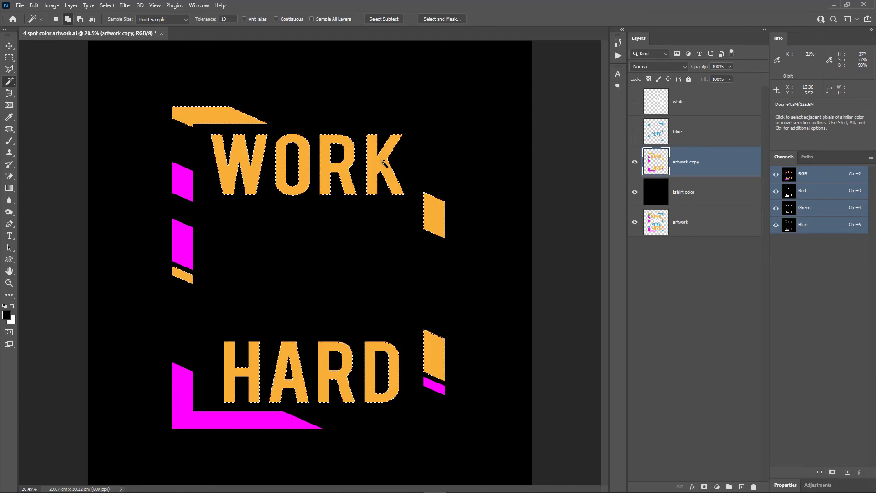
right_click(385, 164)
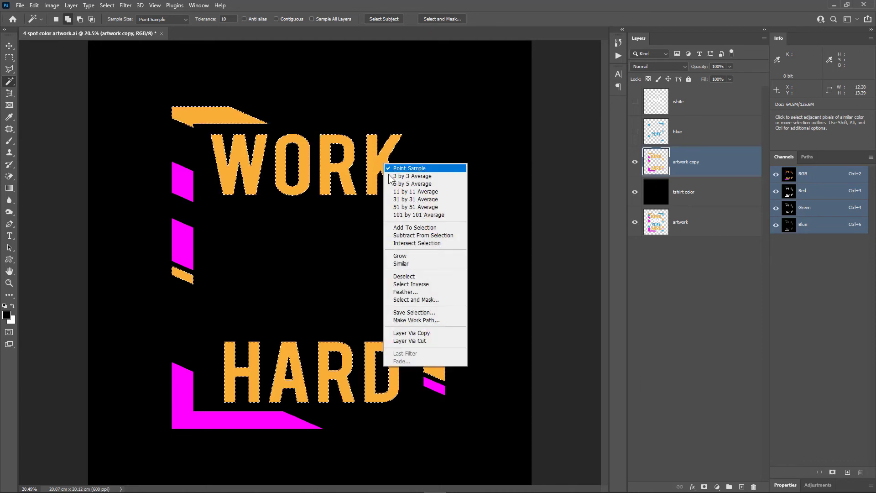
click(425, 341)
Step: Check the new layer of cut orange shapes by toggling its visibility, rename it "orange" and hide it
click(635, 161)
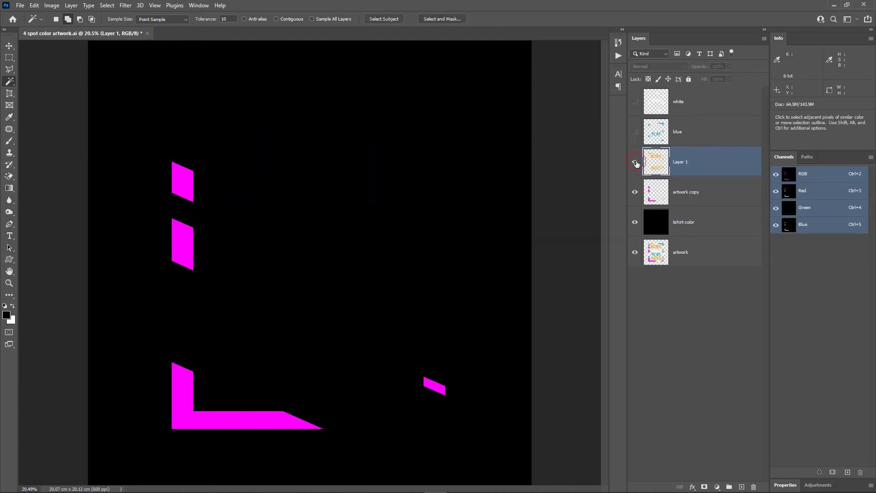
click(635, 162)
double_click(683, 162)
text(o)
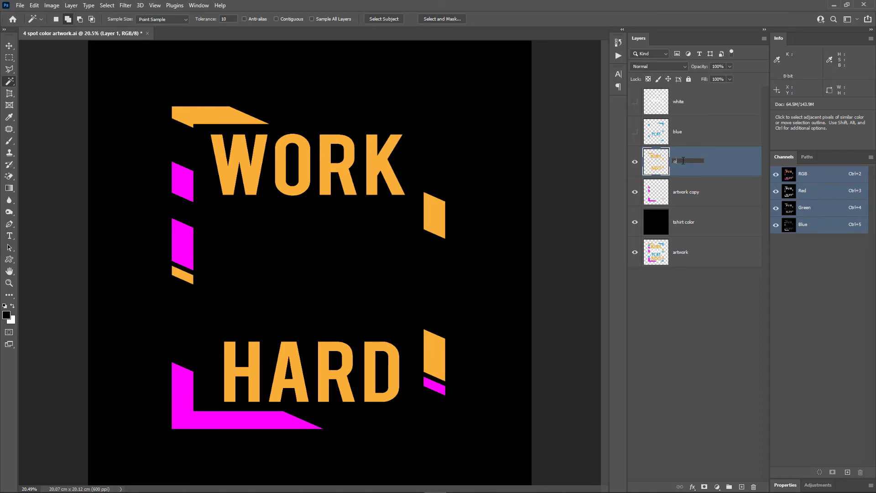
text(range)
key(Return)
click(634, 162)
Step: Select all remaining pink areas of the artwork copy layer and cut them onto a new layer
click(676, 192)
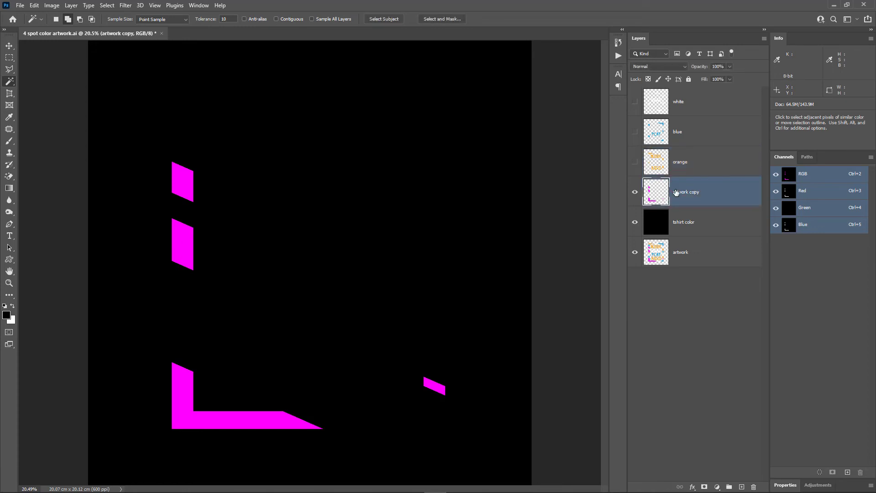
click(179, 182)
right_click(179, 182)
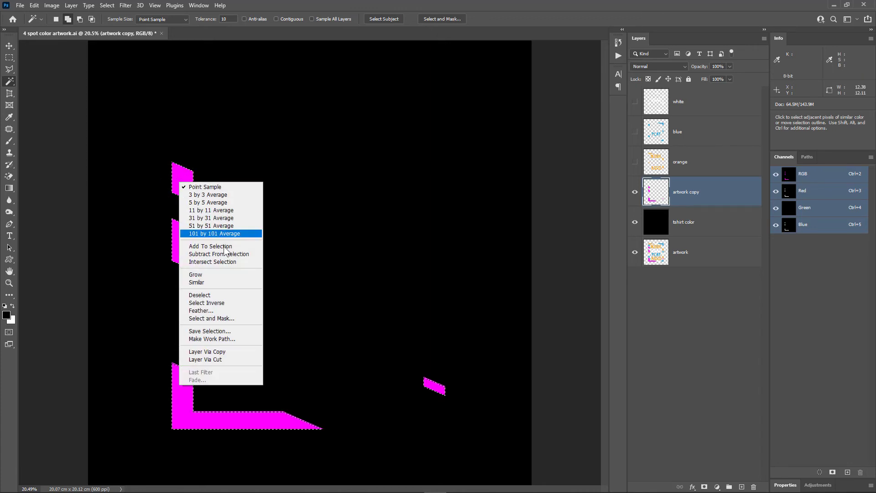
click(236, 359)
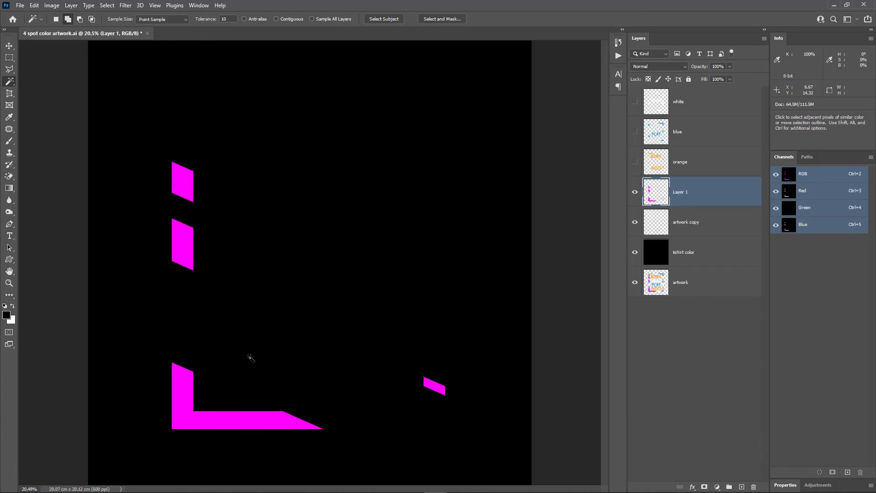
Step: Check the new layer of cut pink shapes by toggling its visibility, rename it "pink" and hide it
click(636, 192)
click(638, 194)
double_click(684, 196)
text(pink)
key(Return)
click(634, 192)
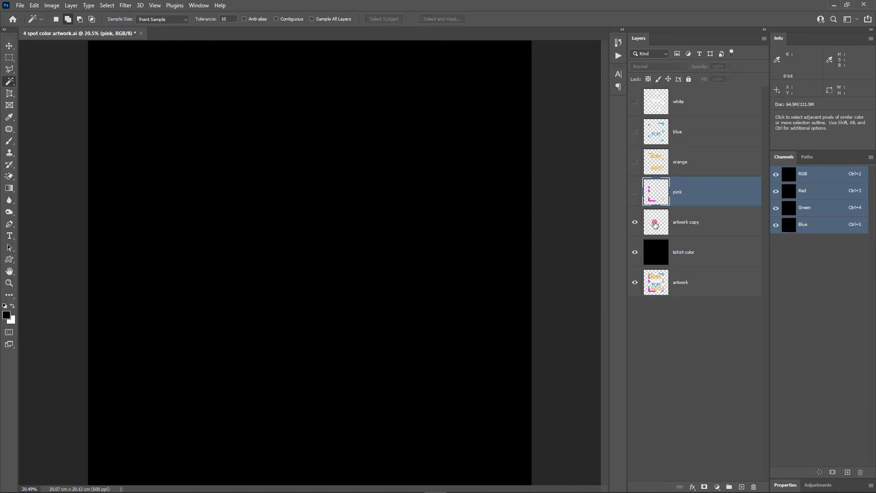
Step: Check the artwork copy layer for leftover pixels by loading its contents as a selection, and delete the layer
click(655, 225)
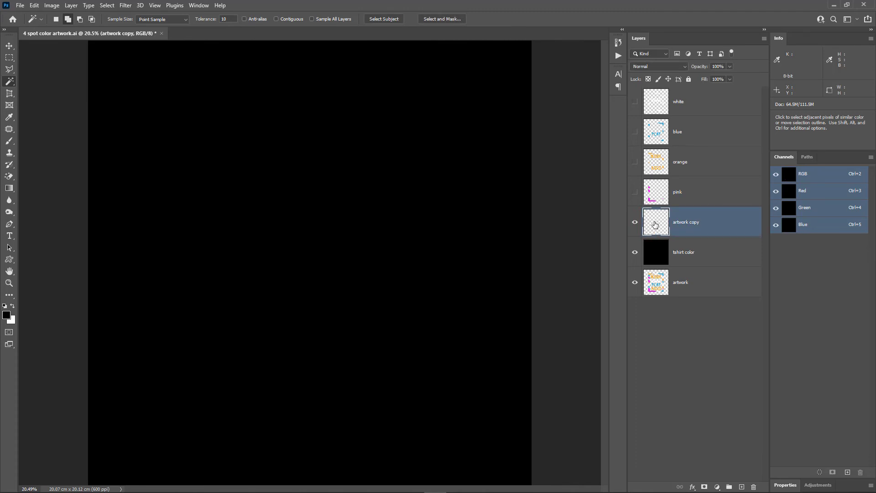
key(ctrl)
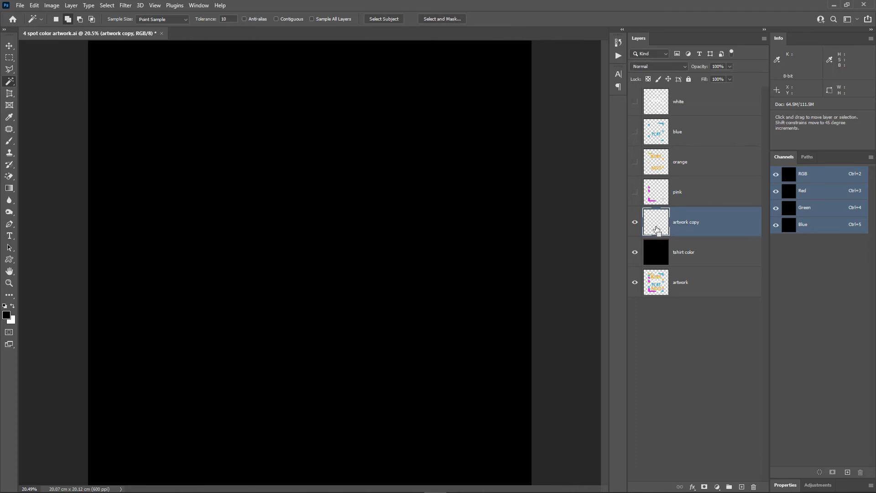
ctrl+click(659, 223)
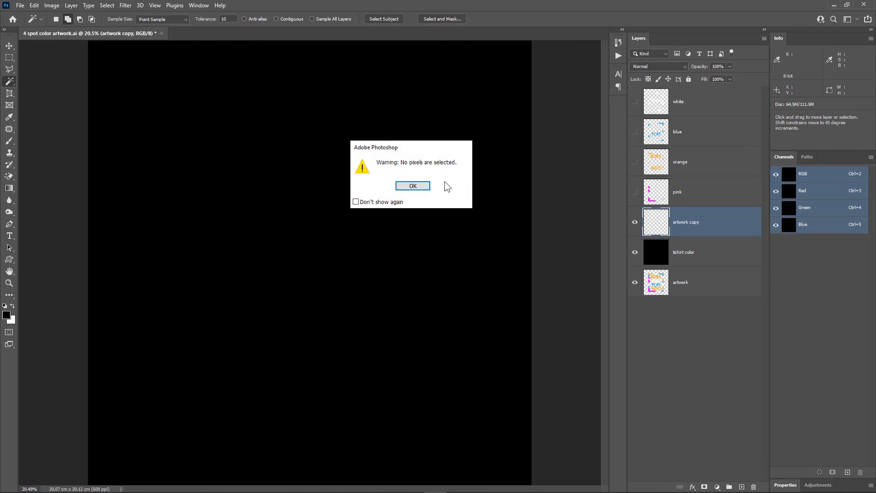
click(421, 187)
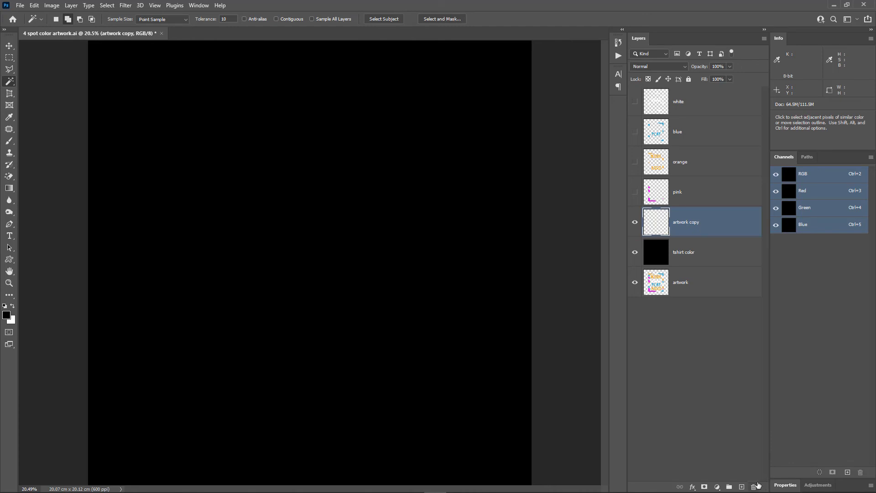
click(753, 486)
click(395, 185)
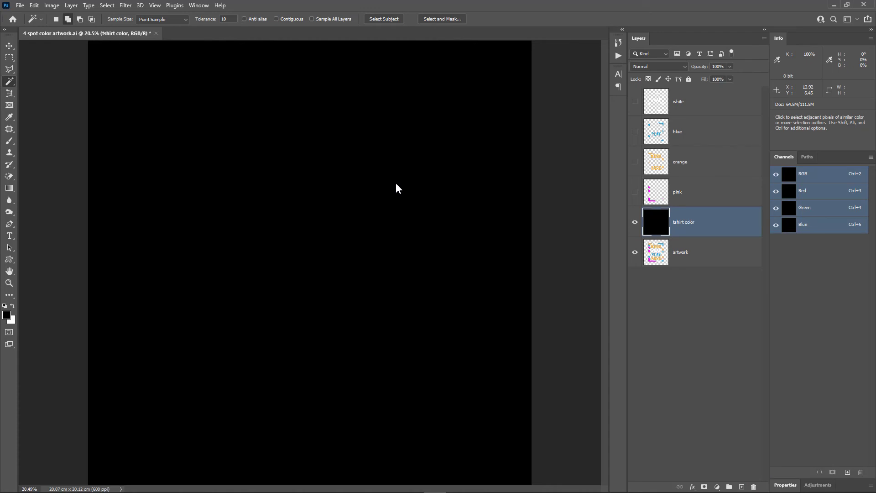
Step: Reorder the color layers above the tshirt color layer so white is lowest, followed upward by blue, orange and pink
drag(719, 111, 724, 201)
click(700, 109)
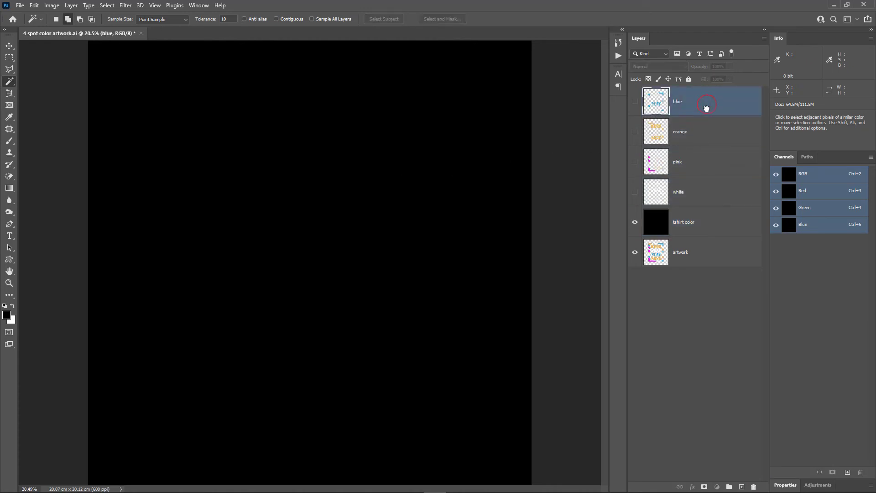
drag(706, 108, 707, 167)
click(693, 124)
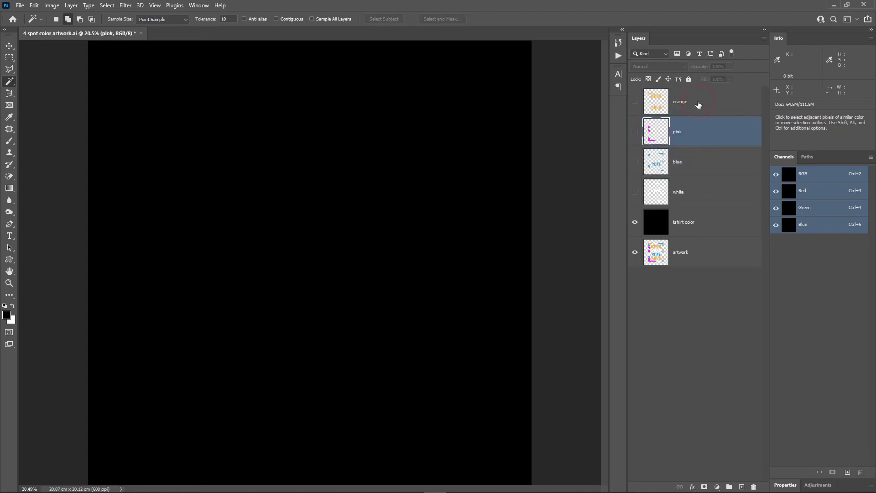
drag(698, 105, 714, 141)
Step: Show all four color layers, and check the color build-up by hiding and reshowing blue, orange and pink over white
drag(634, 192, 635, 101)
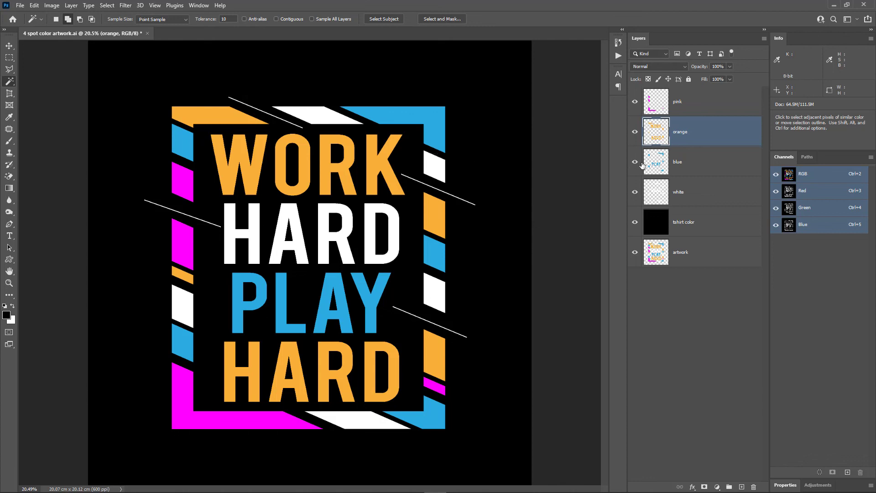
drag(635, 101, 634, 161)
click(671, 171)
click(634, 162)
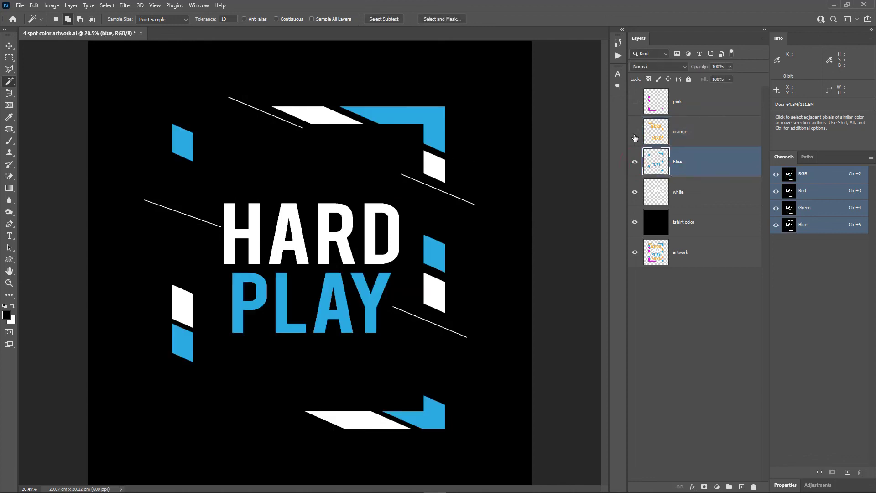
click(635, 131)
click(634, 102)
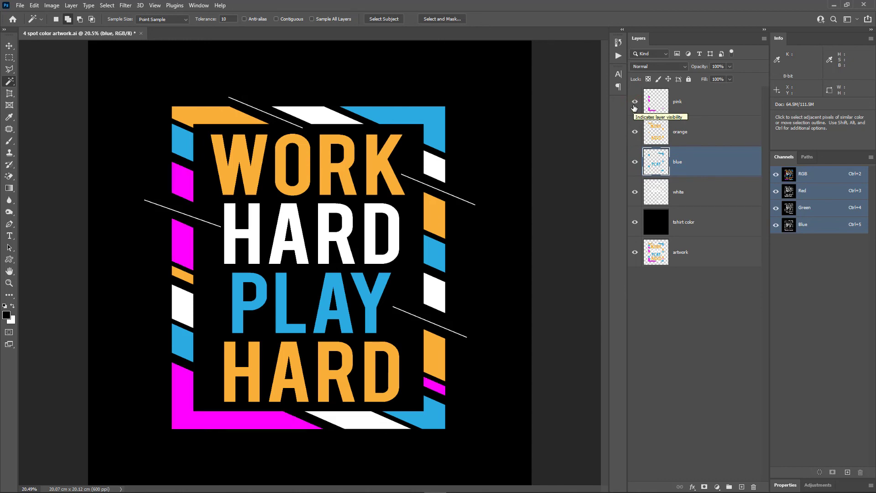